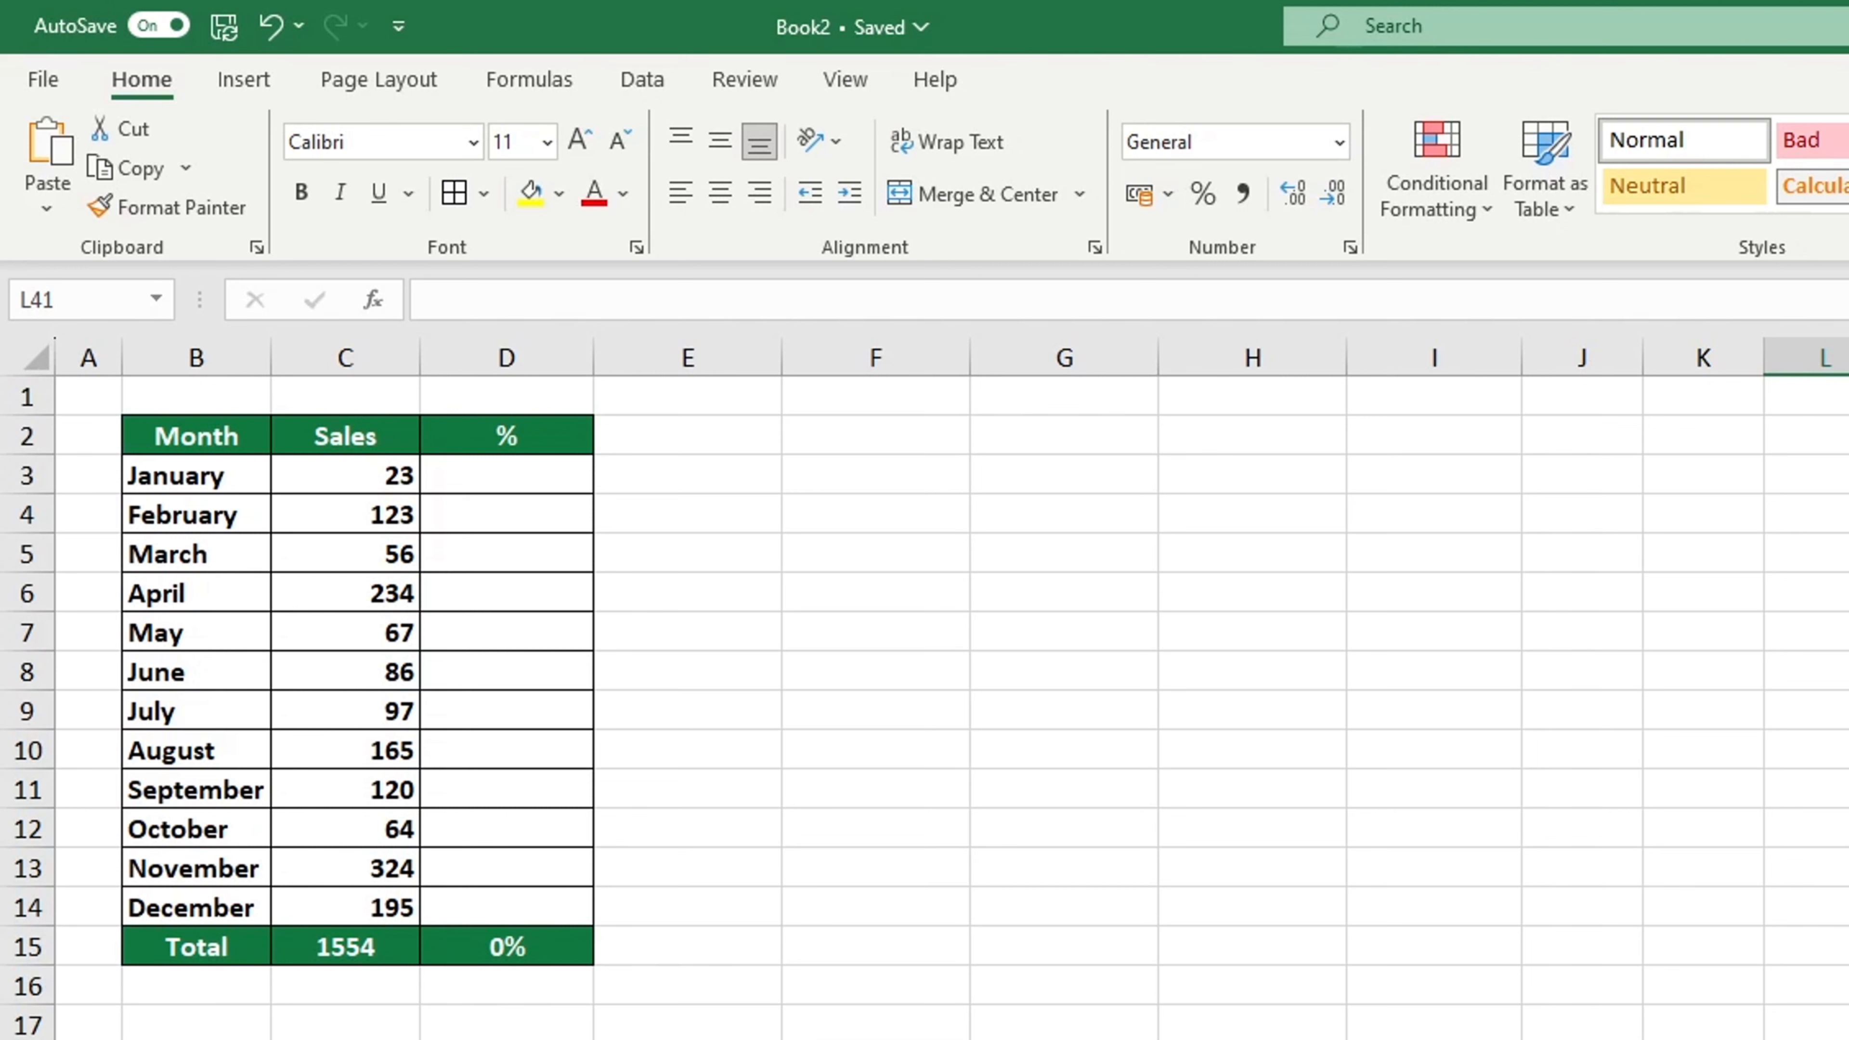
Enter the formula =C3/C15 in D3 to calculate January's share of total sales
left_click(548, 470)
type("=")
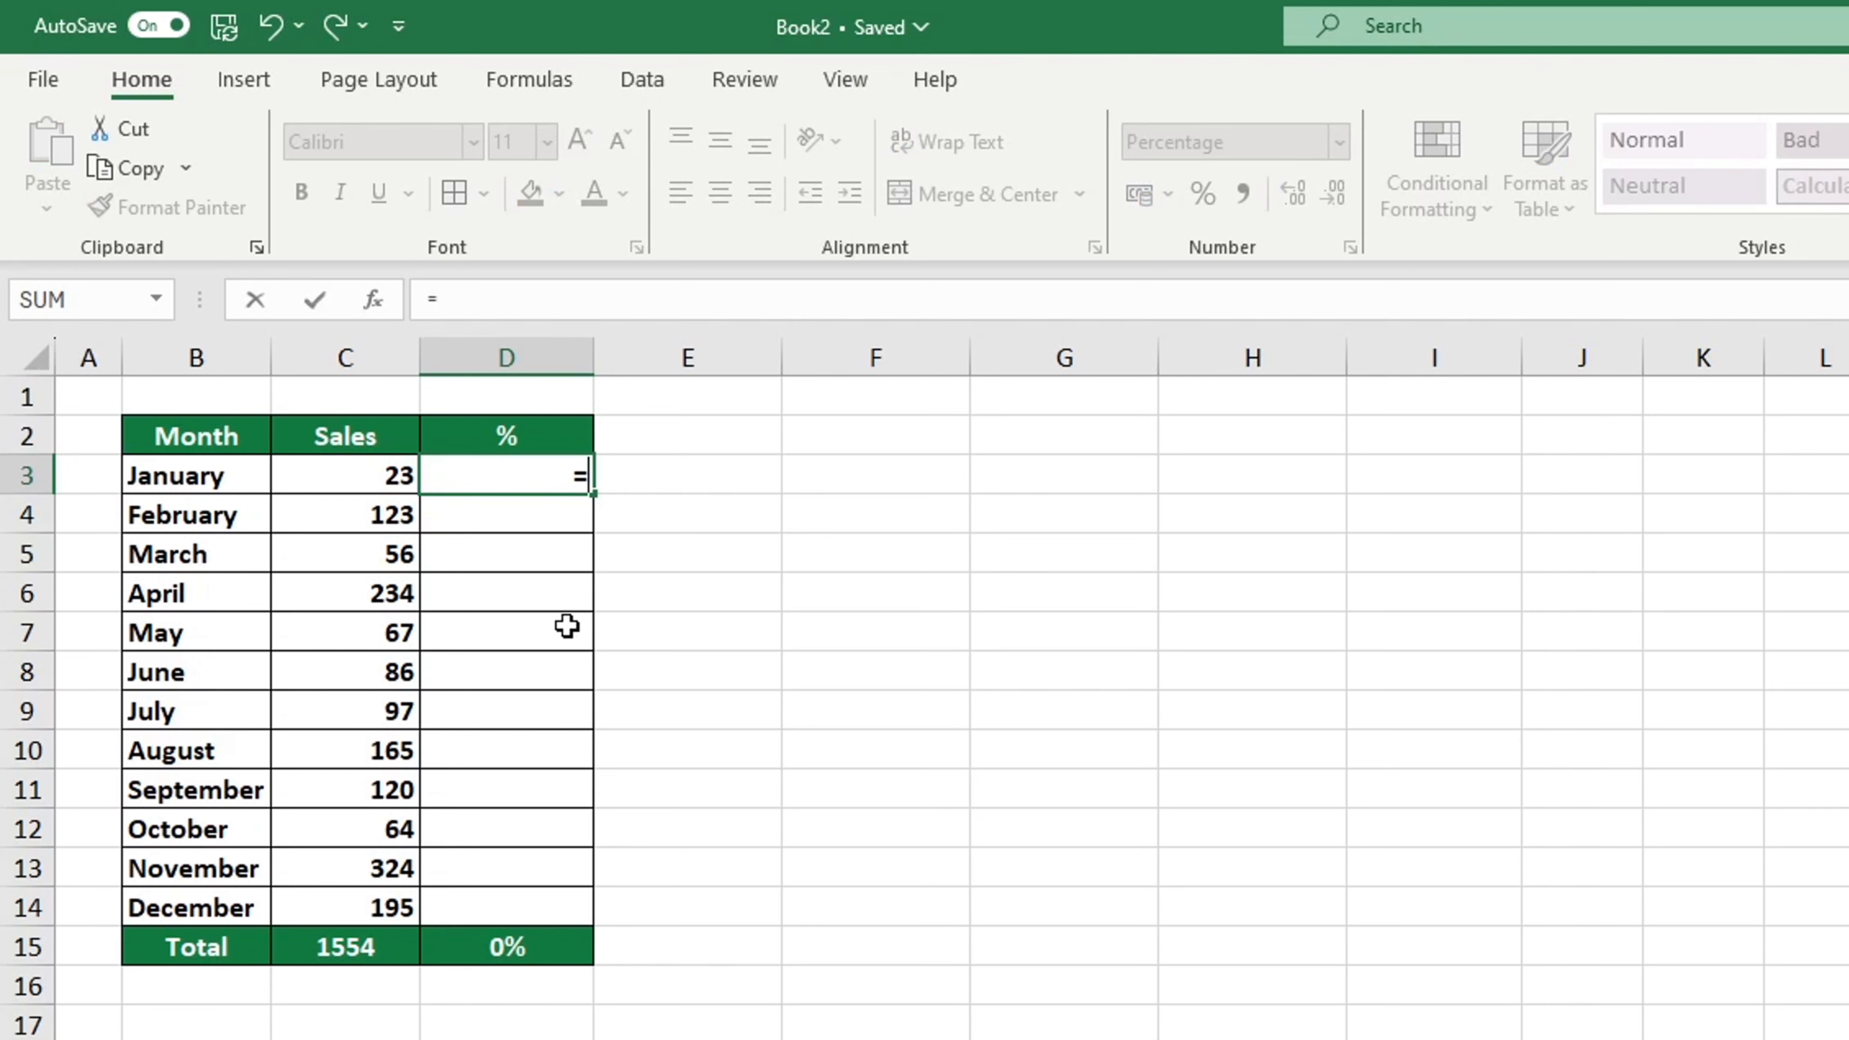
left_click(381, 477)
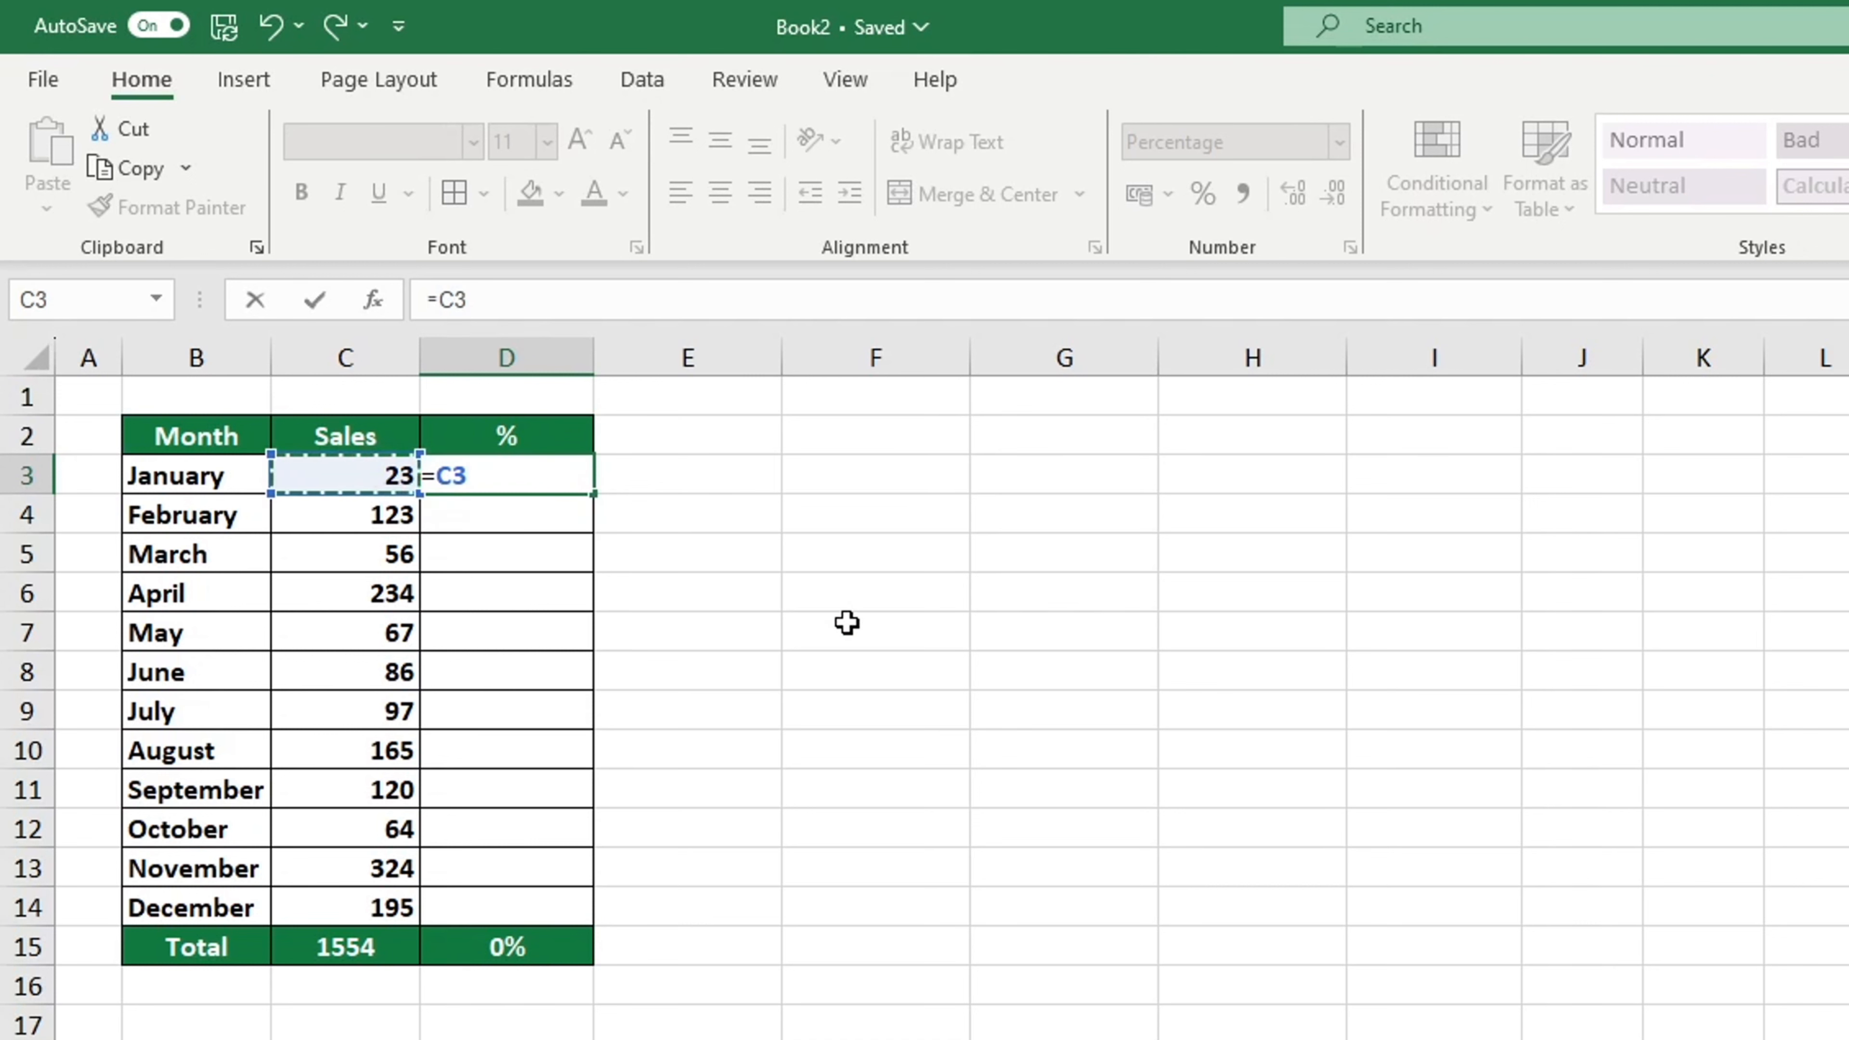
type("/")
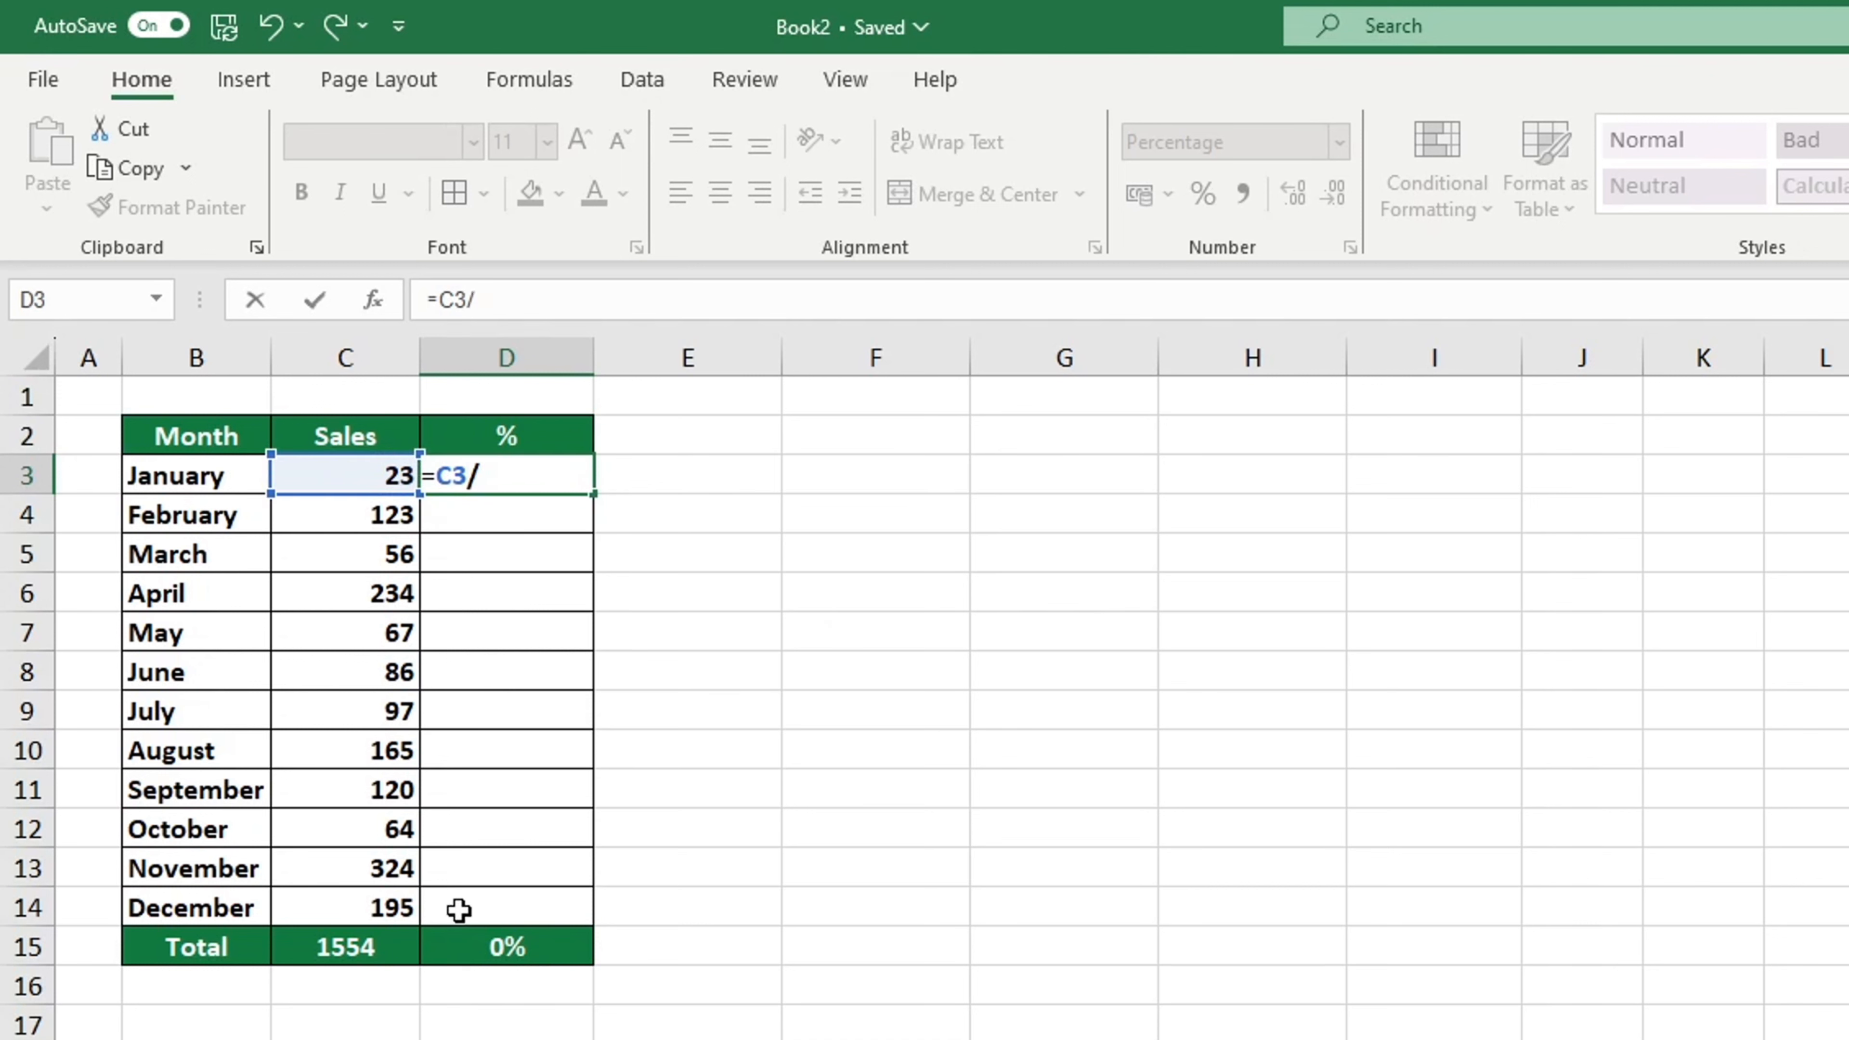
left_click(364, 947)
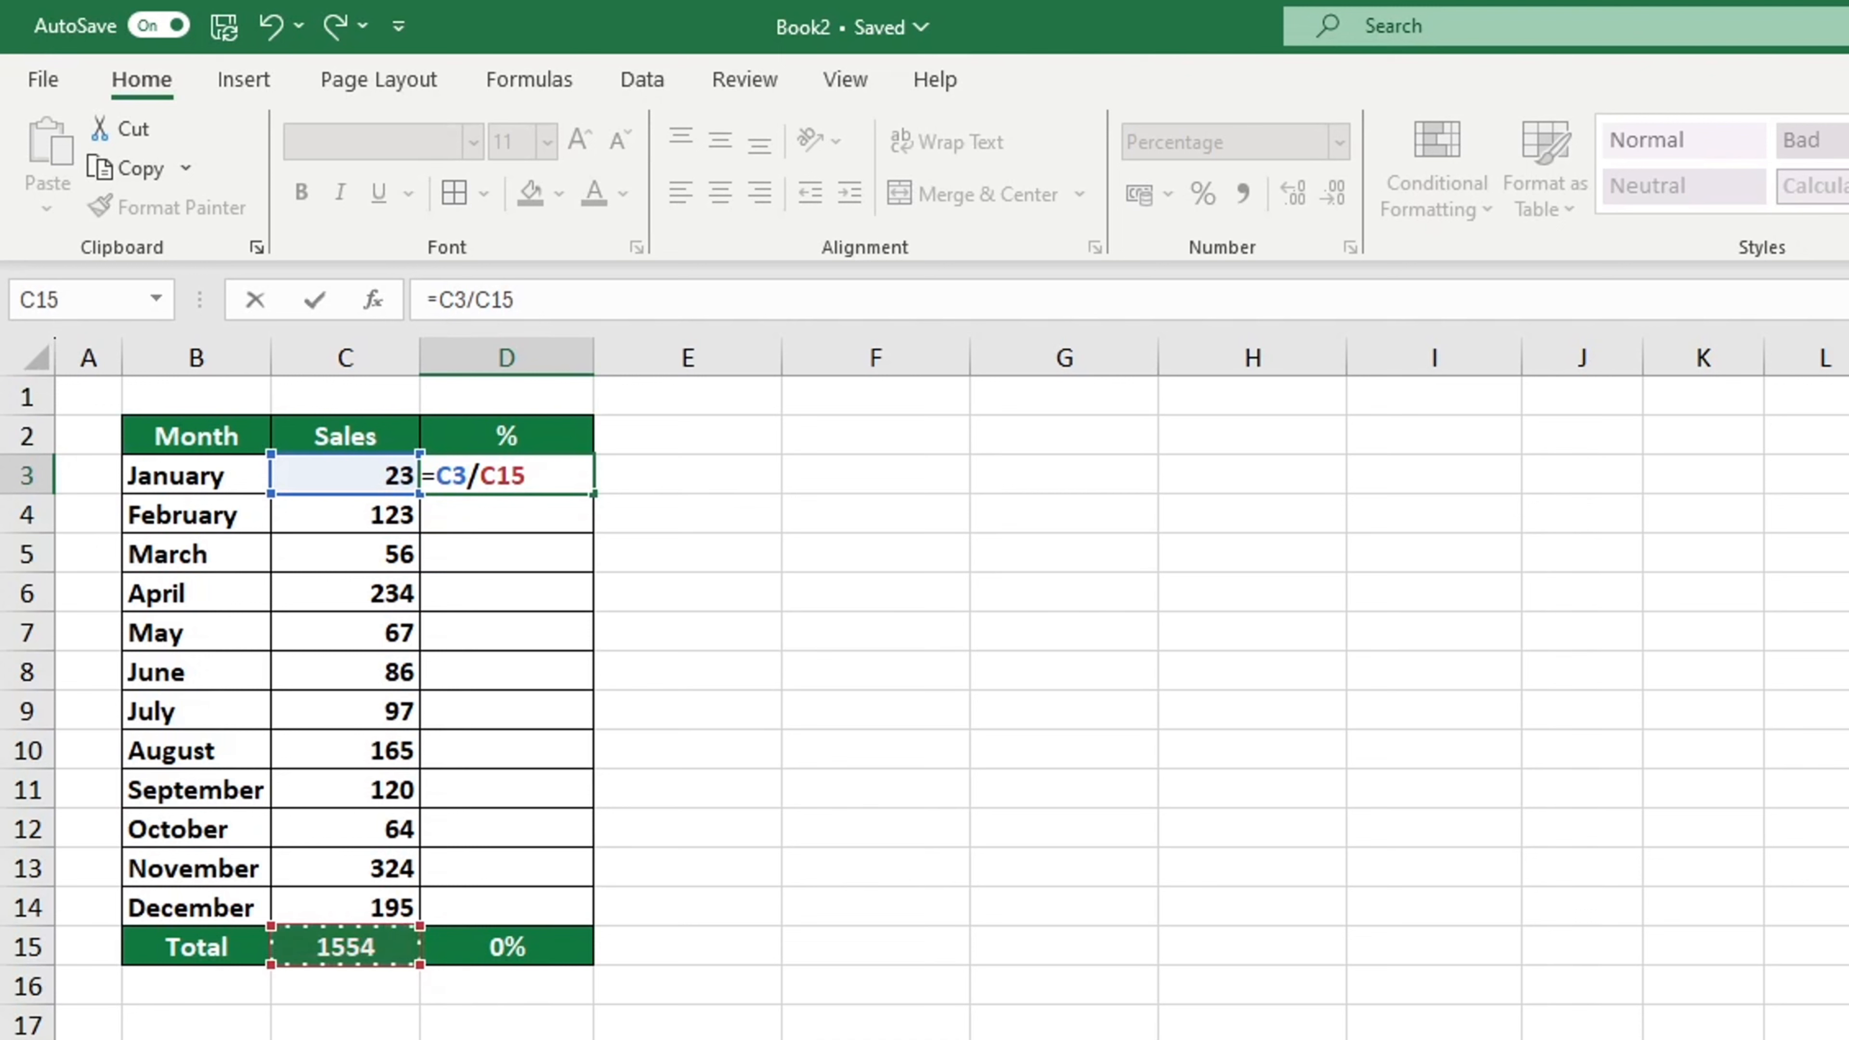
key("Return")
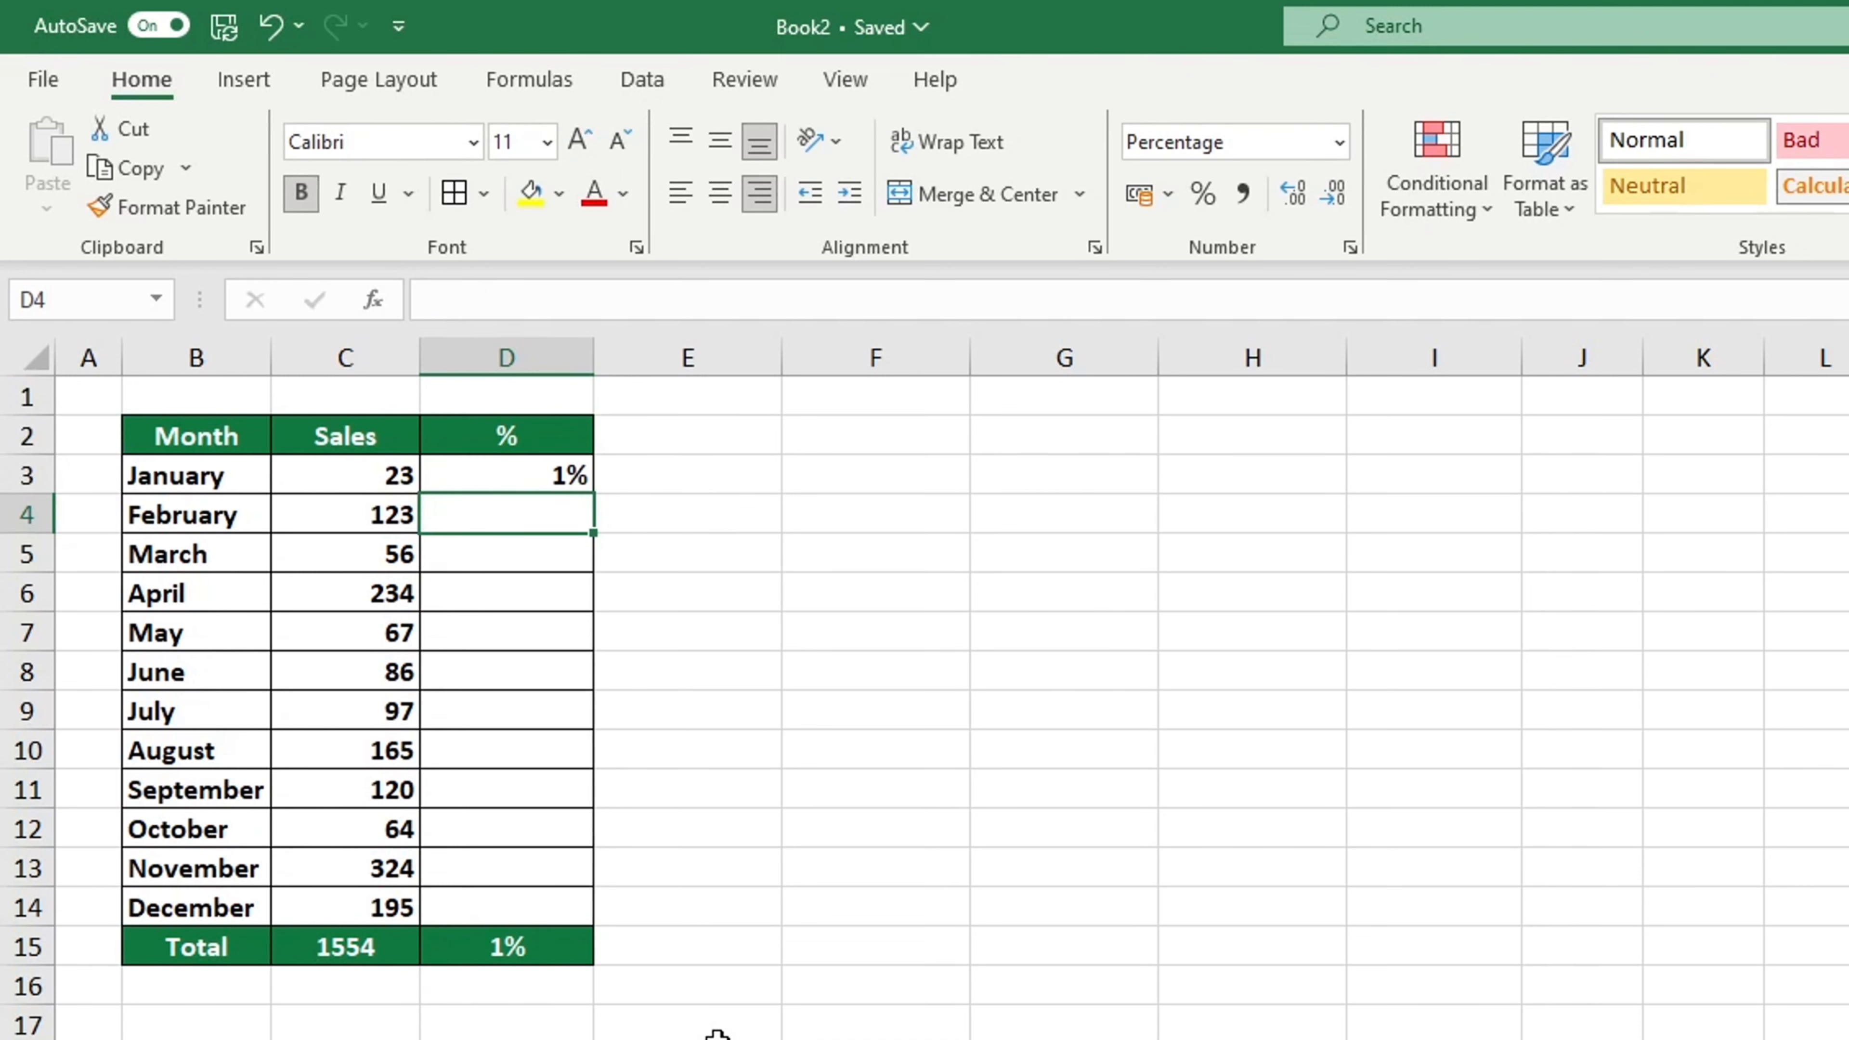
Apply the percent style to January's share in D3 and fill its formula down through December in D14
left_click(547, 470)
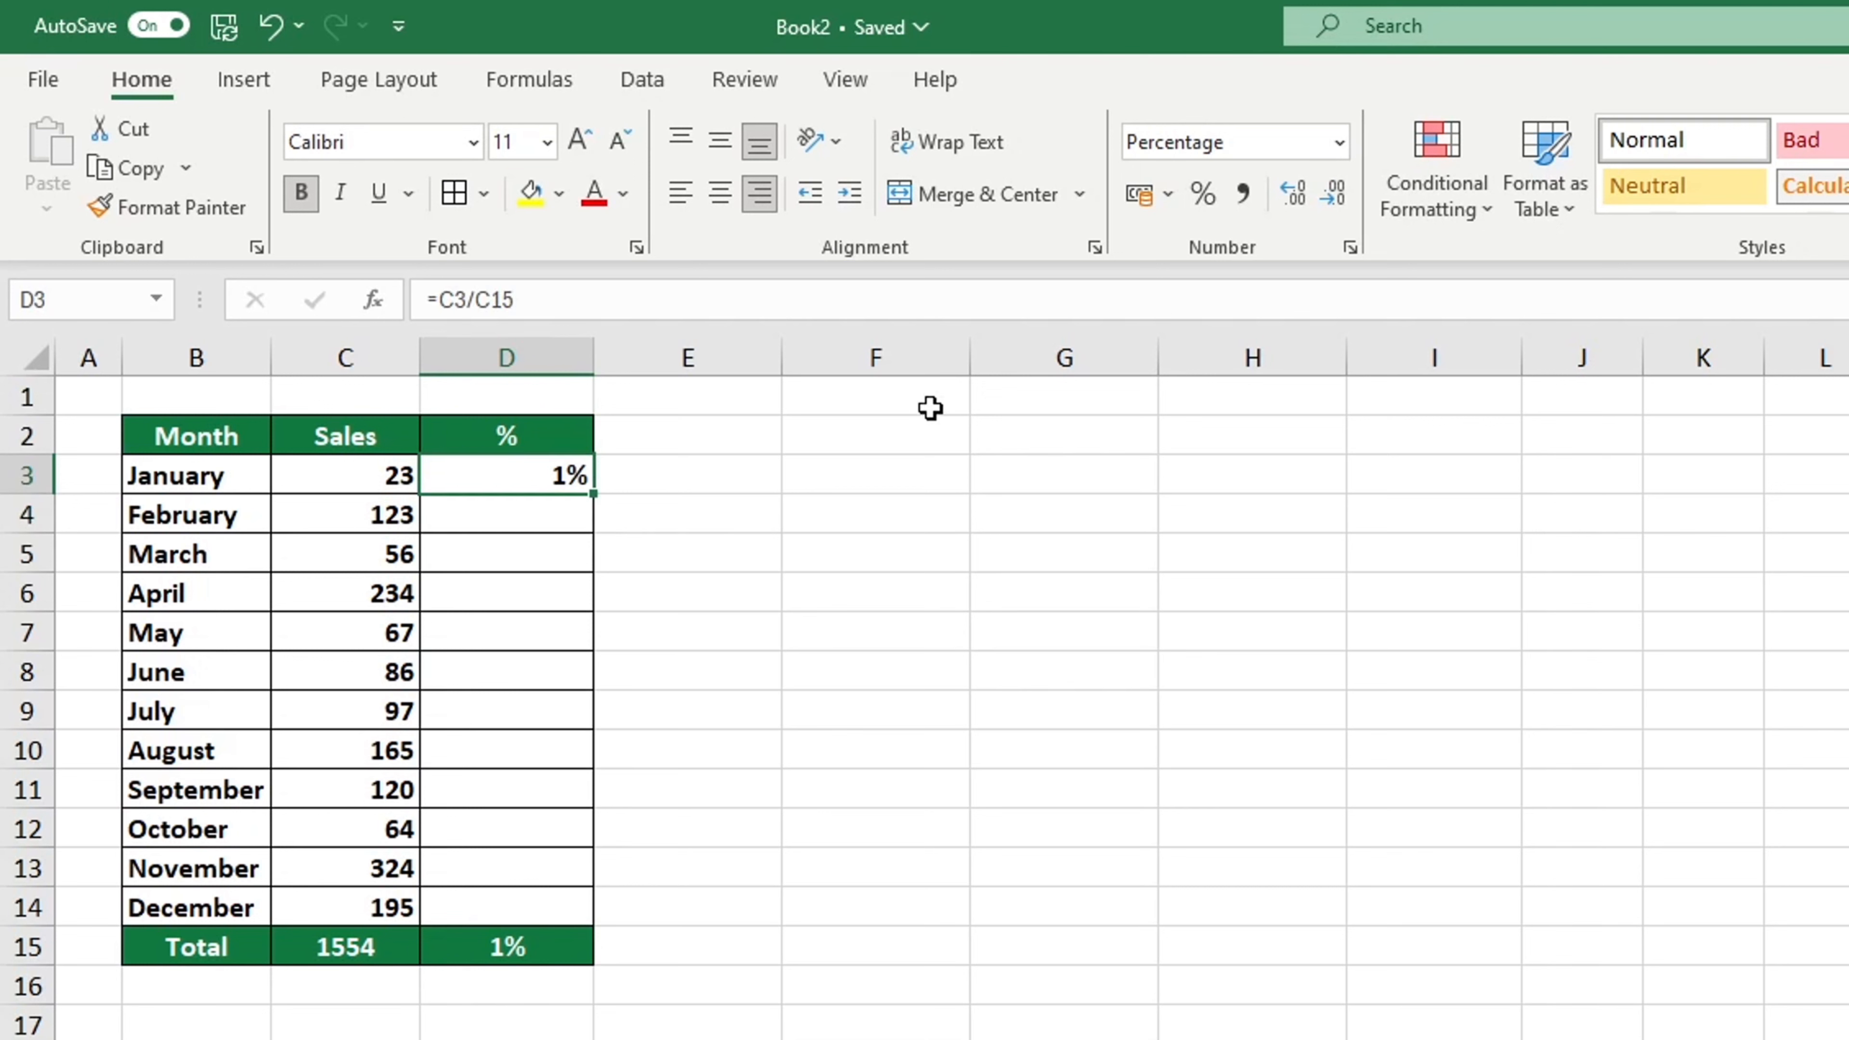
left_click(1203, 194)
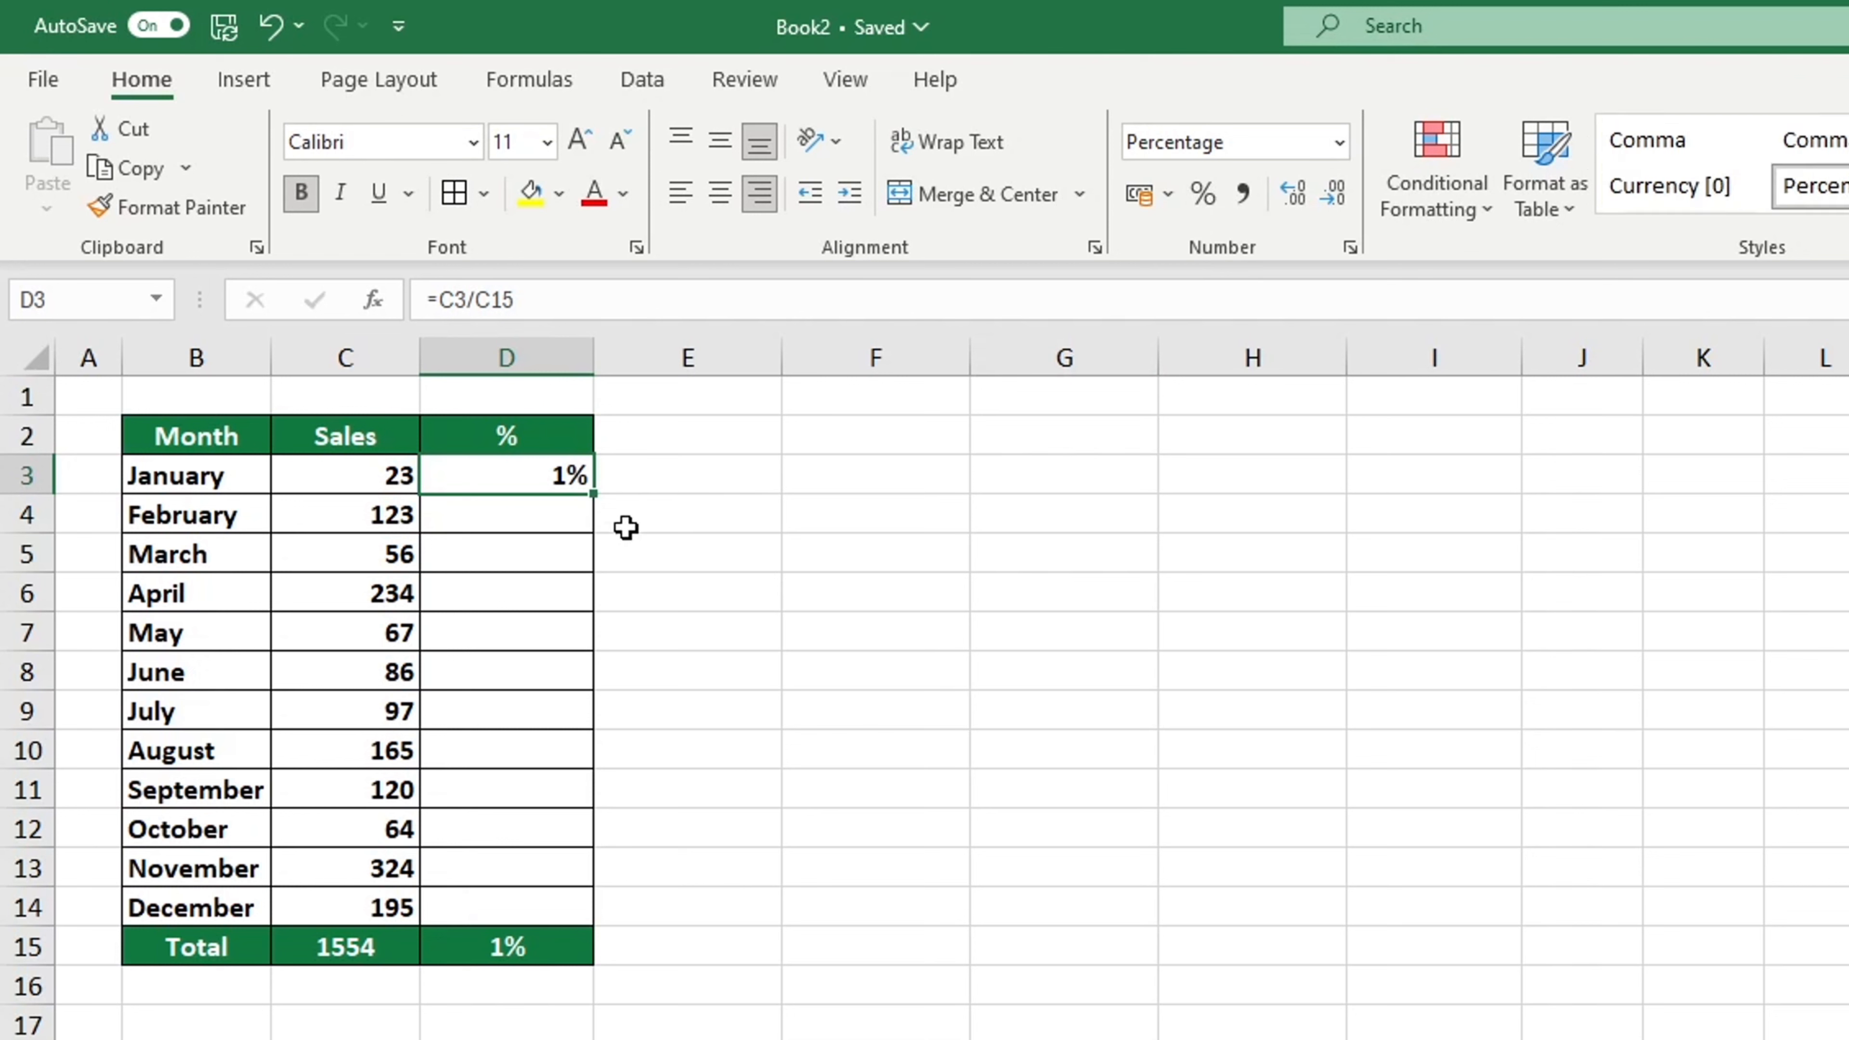
left_click_drag(594, 496, 590, 932)
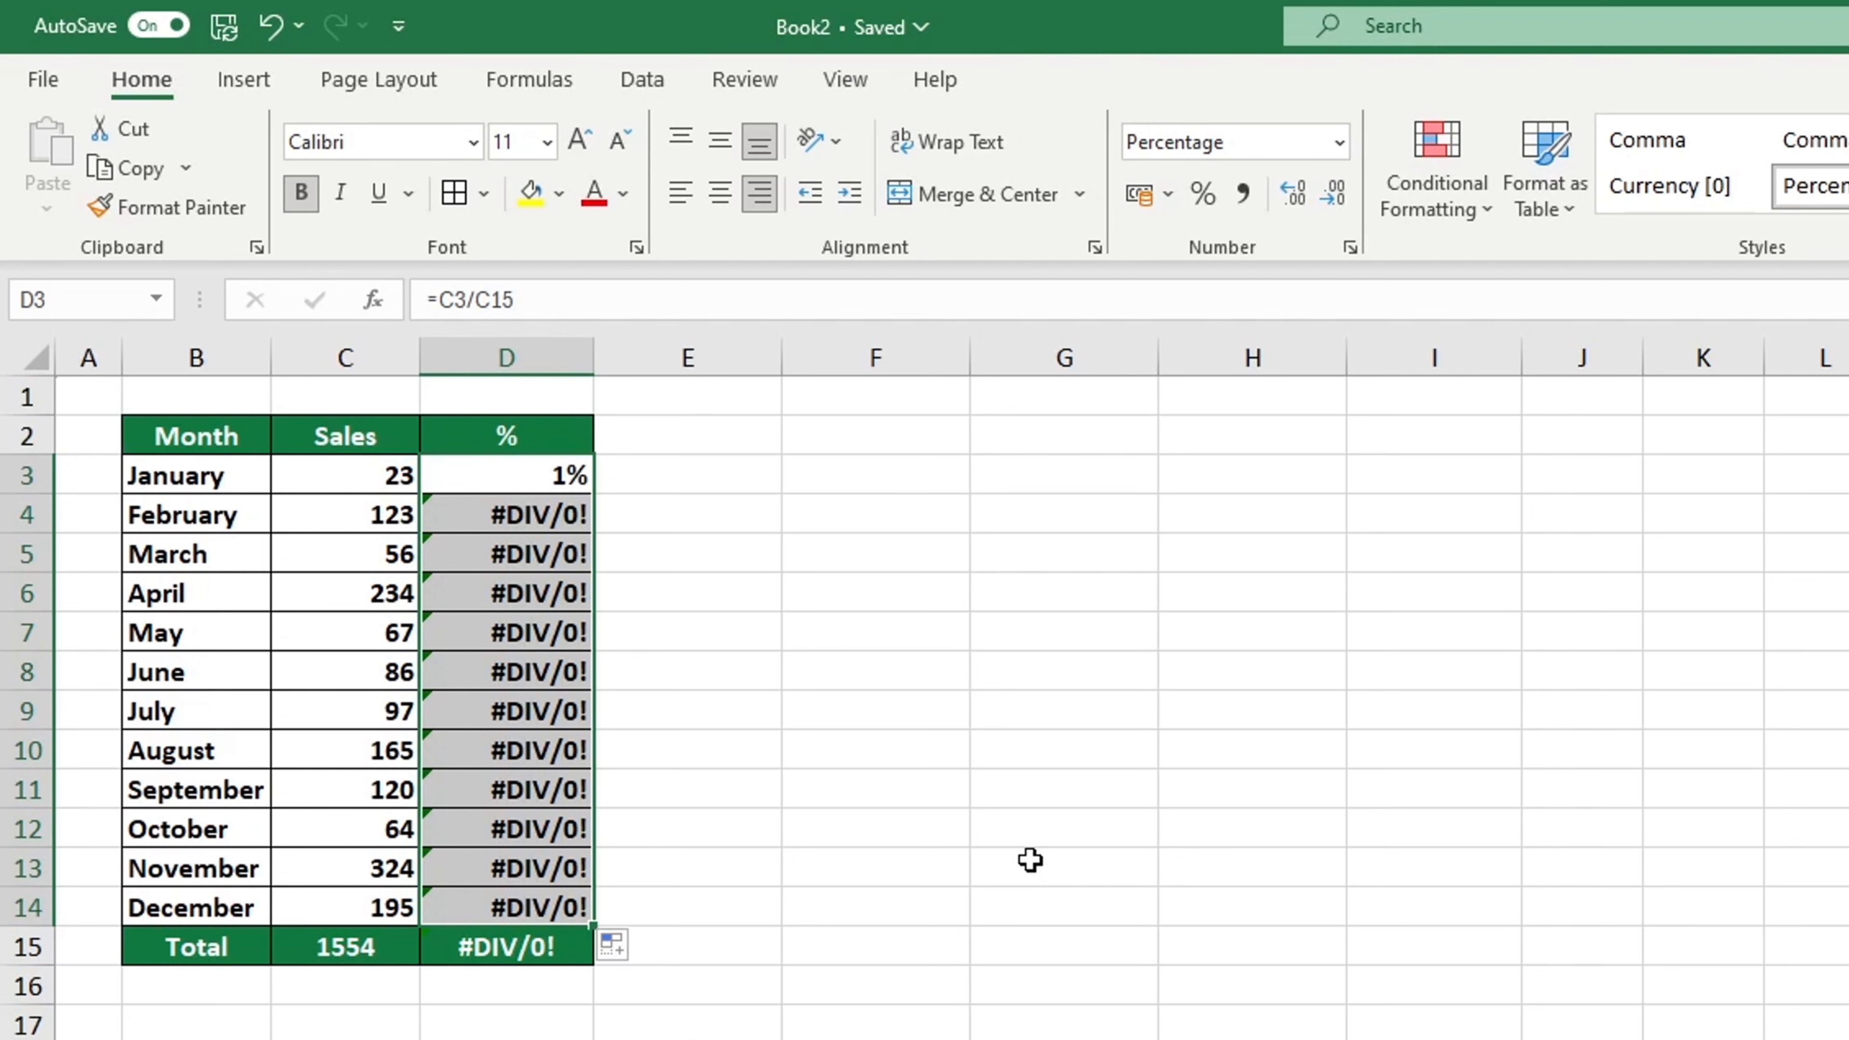
Inspect the % formulas for January through May to see which sales and total cells each one references
left_click(550, 477)
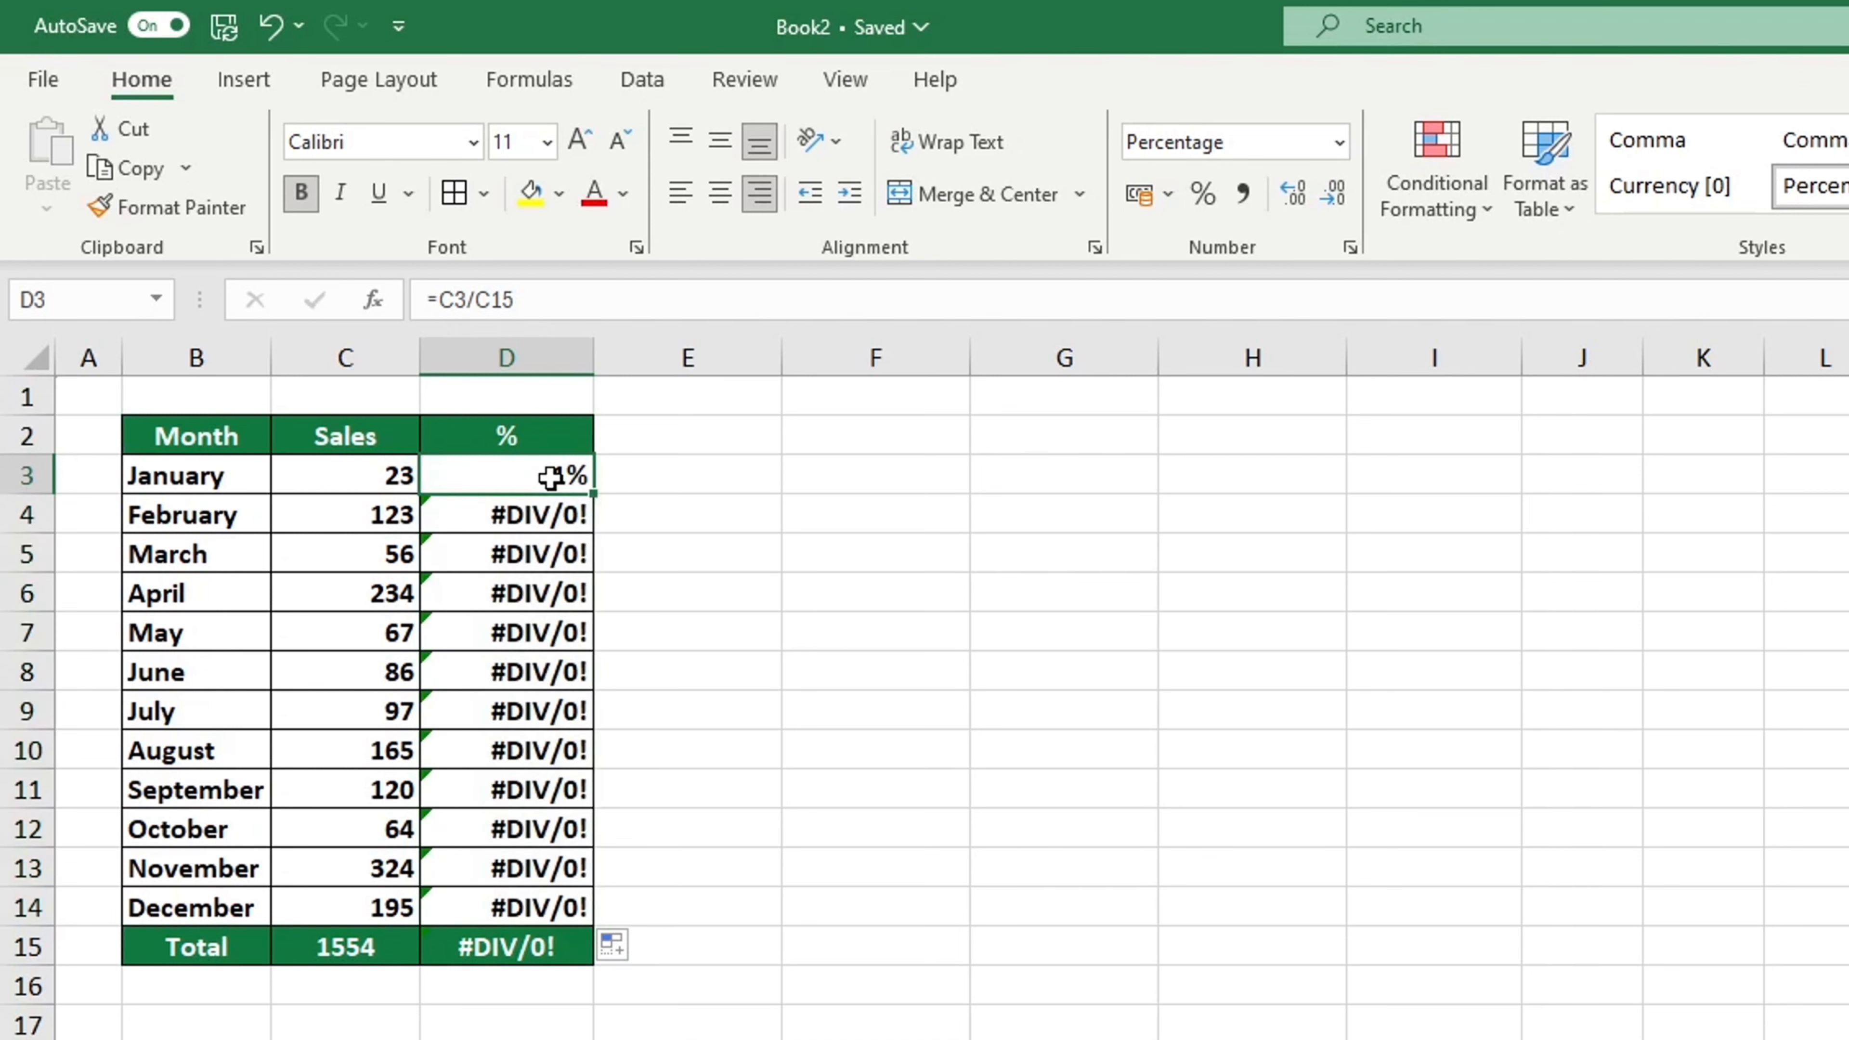
double_click(550, 478)
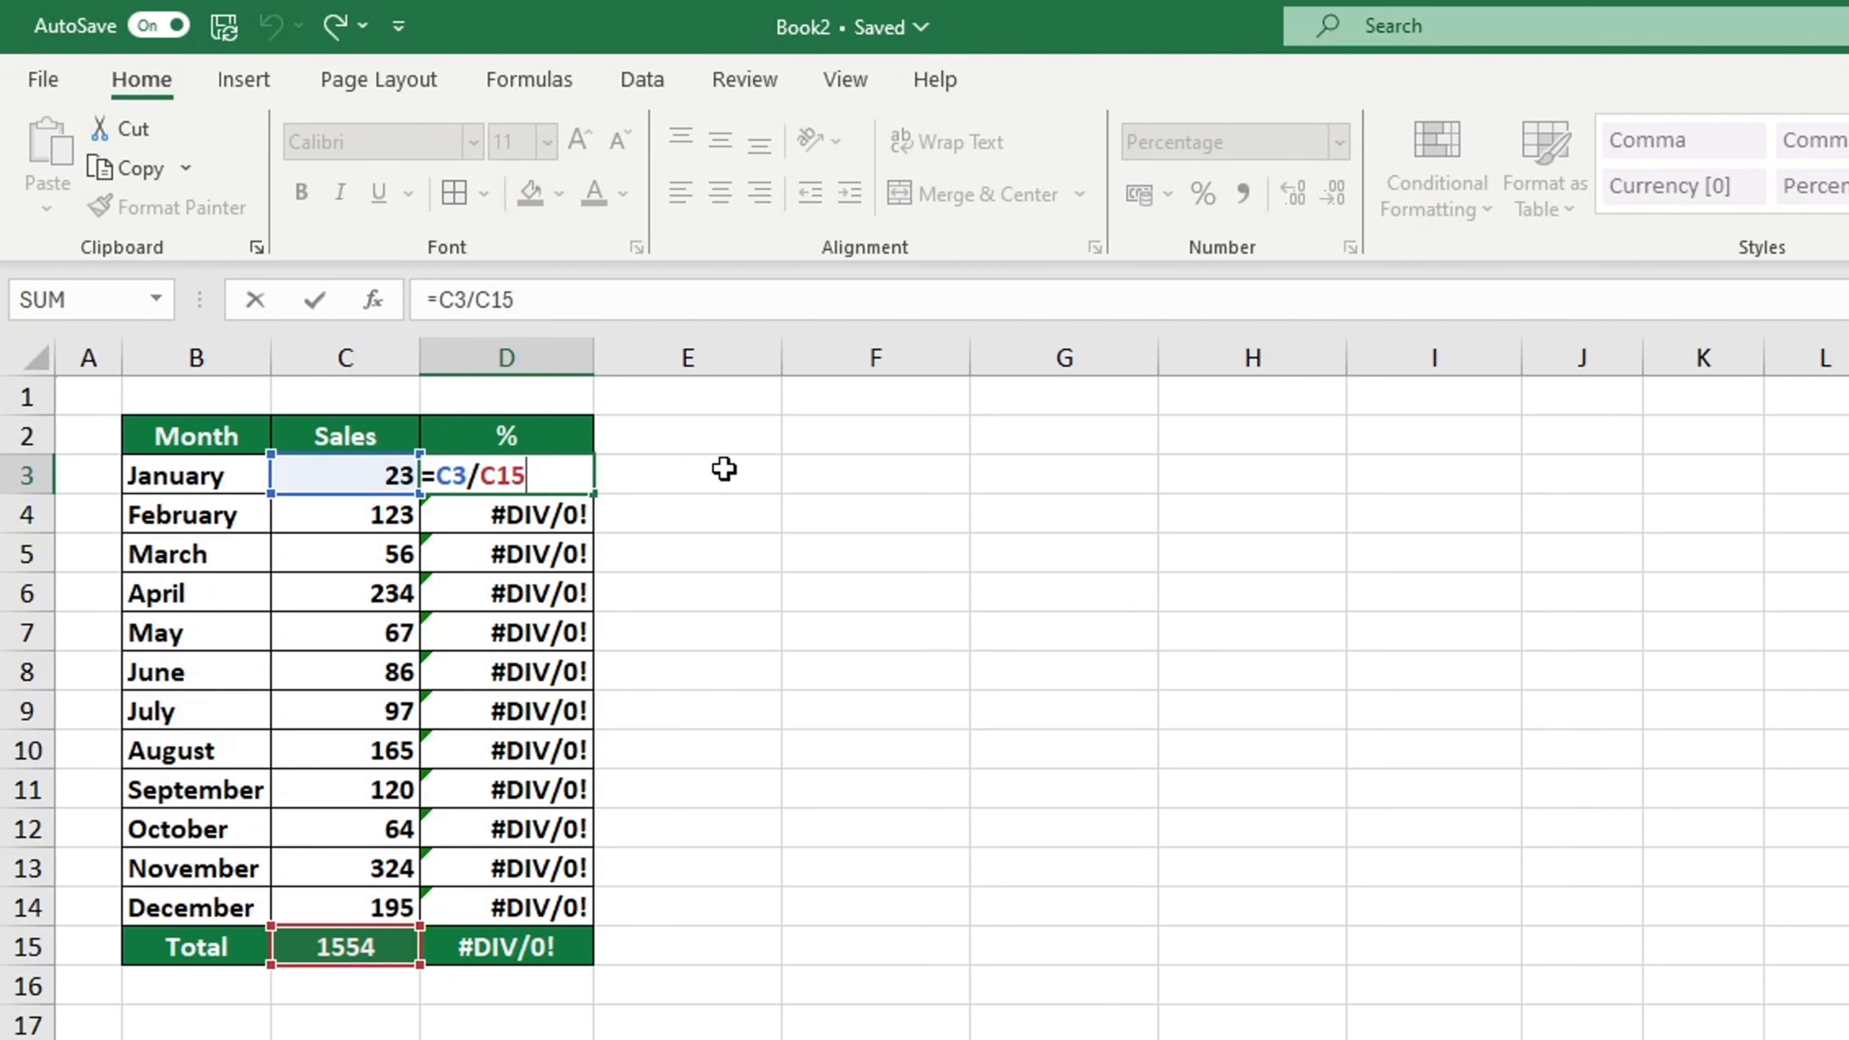
key("Return")
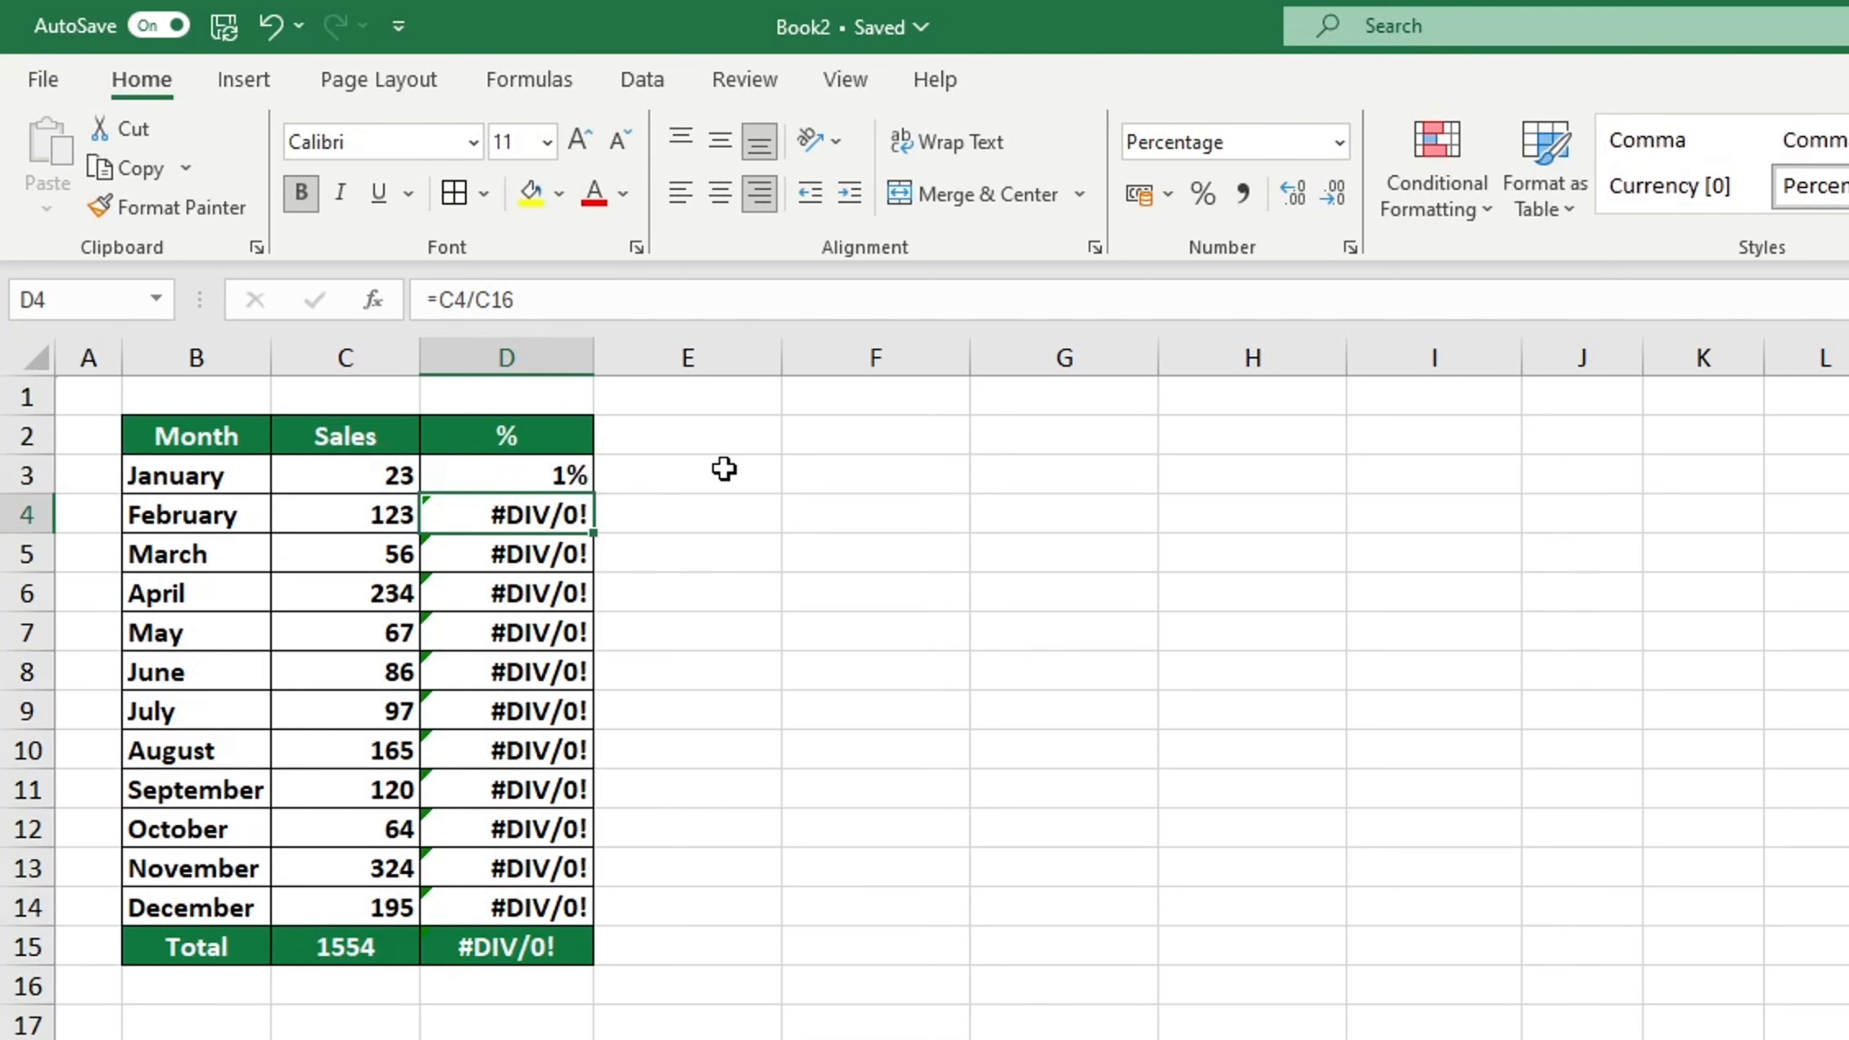
double_click(570, 520)
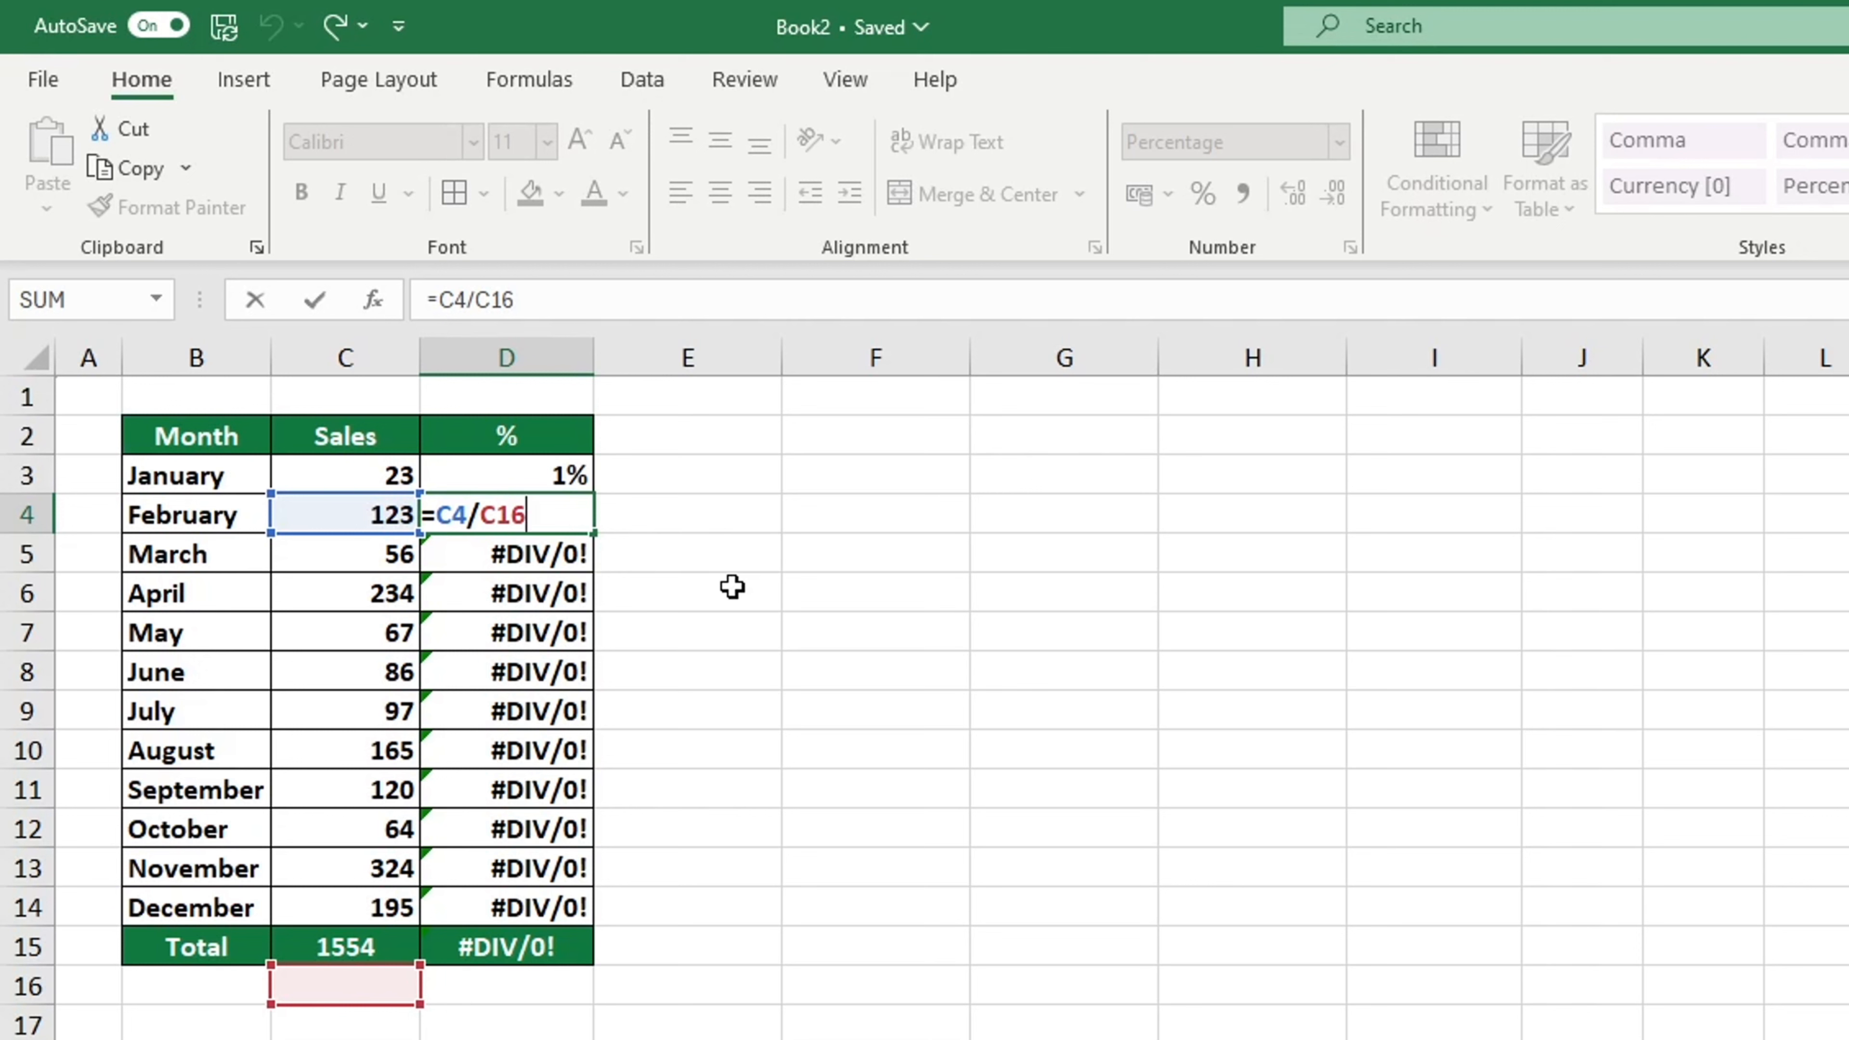
key("Return")
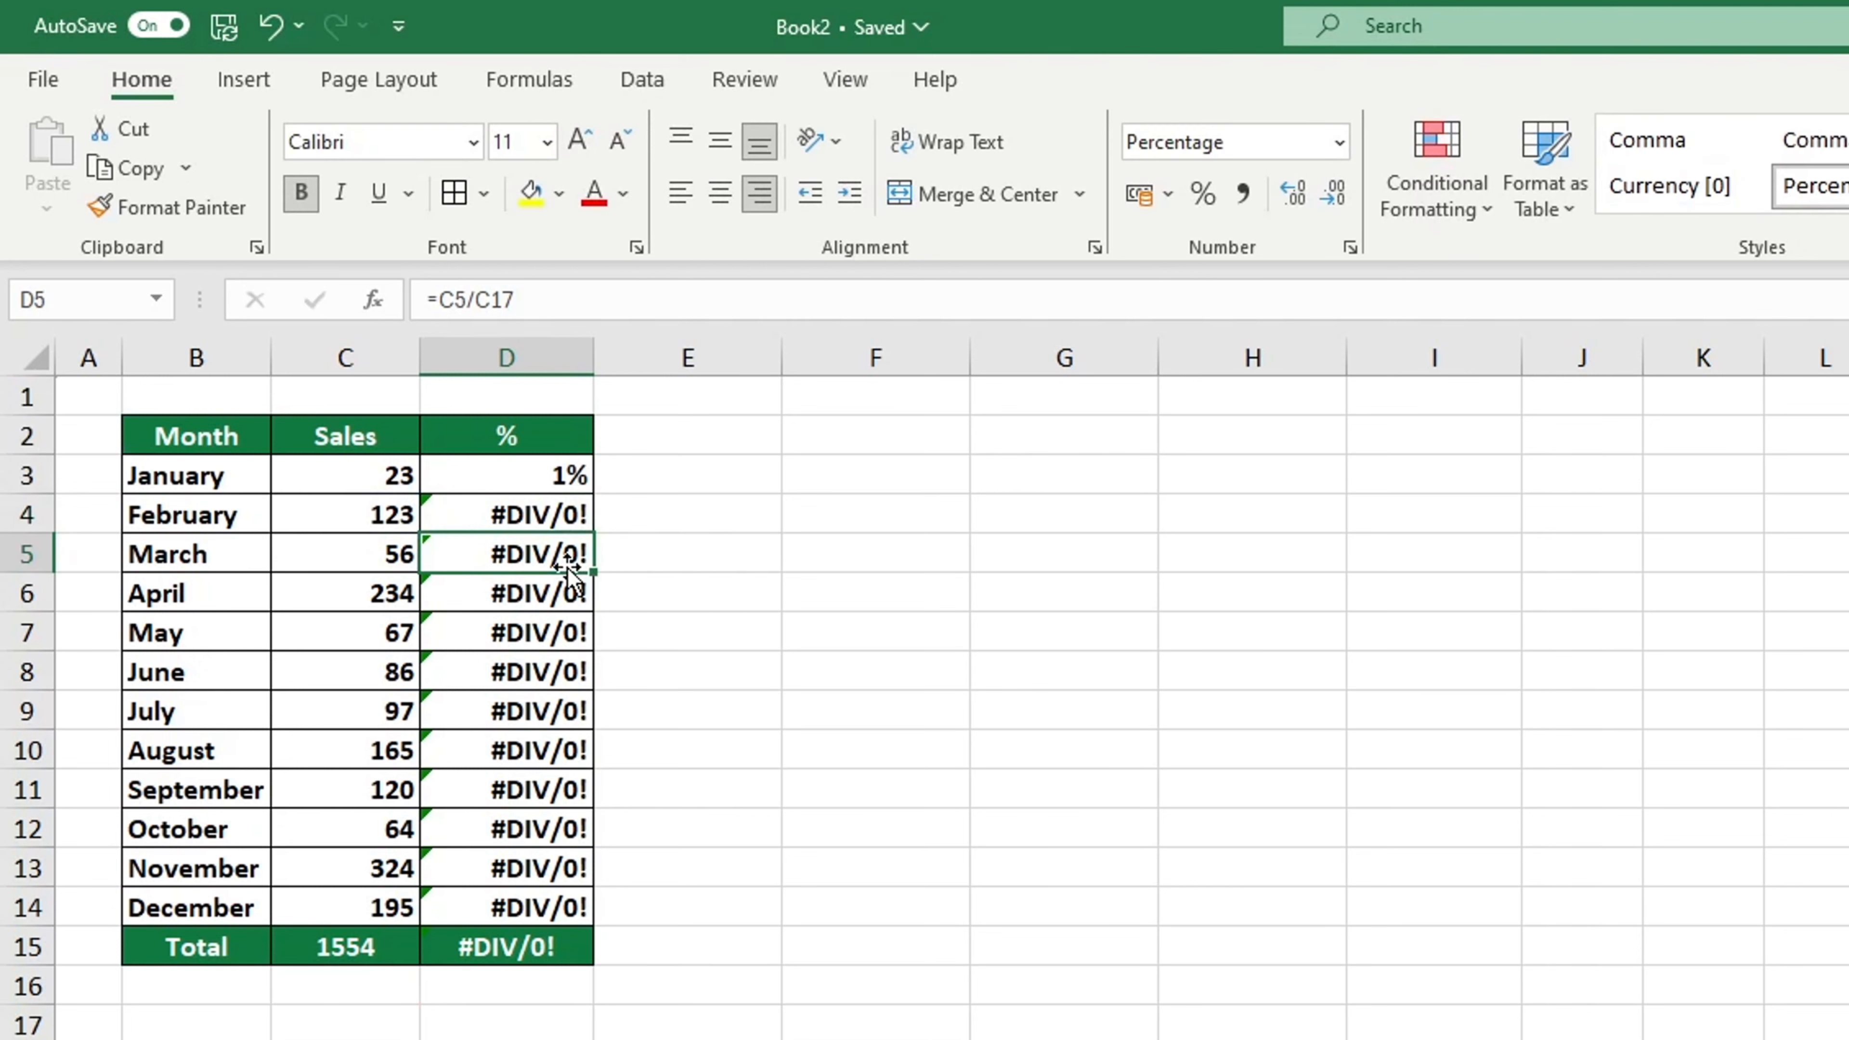
key("ctrl+Down")
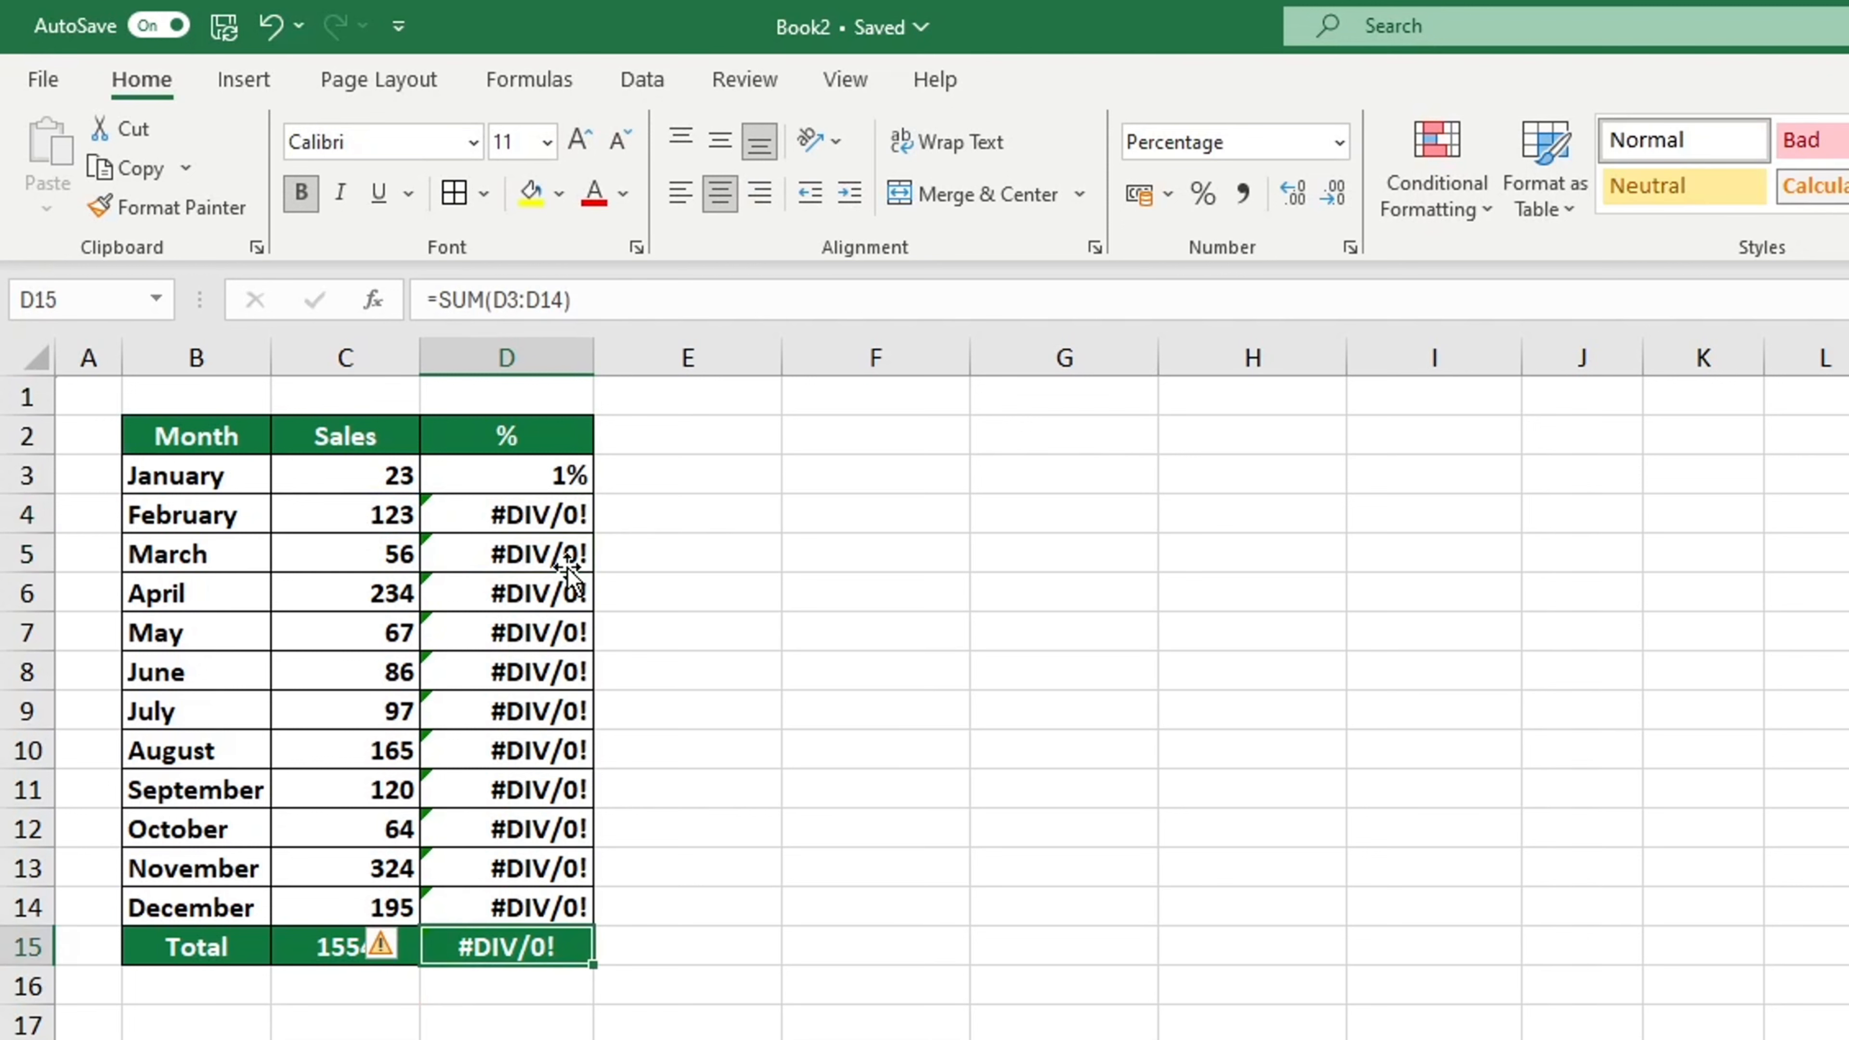
double_click(566, 566)
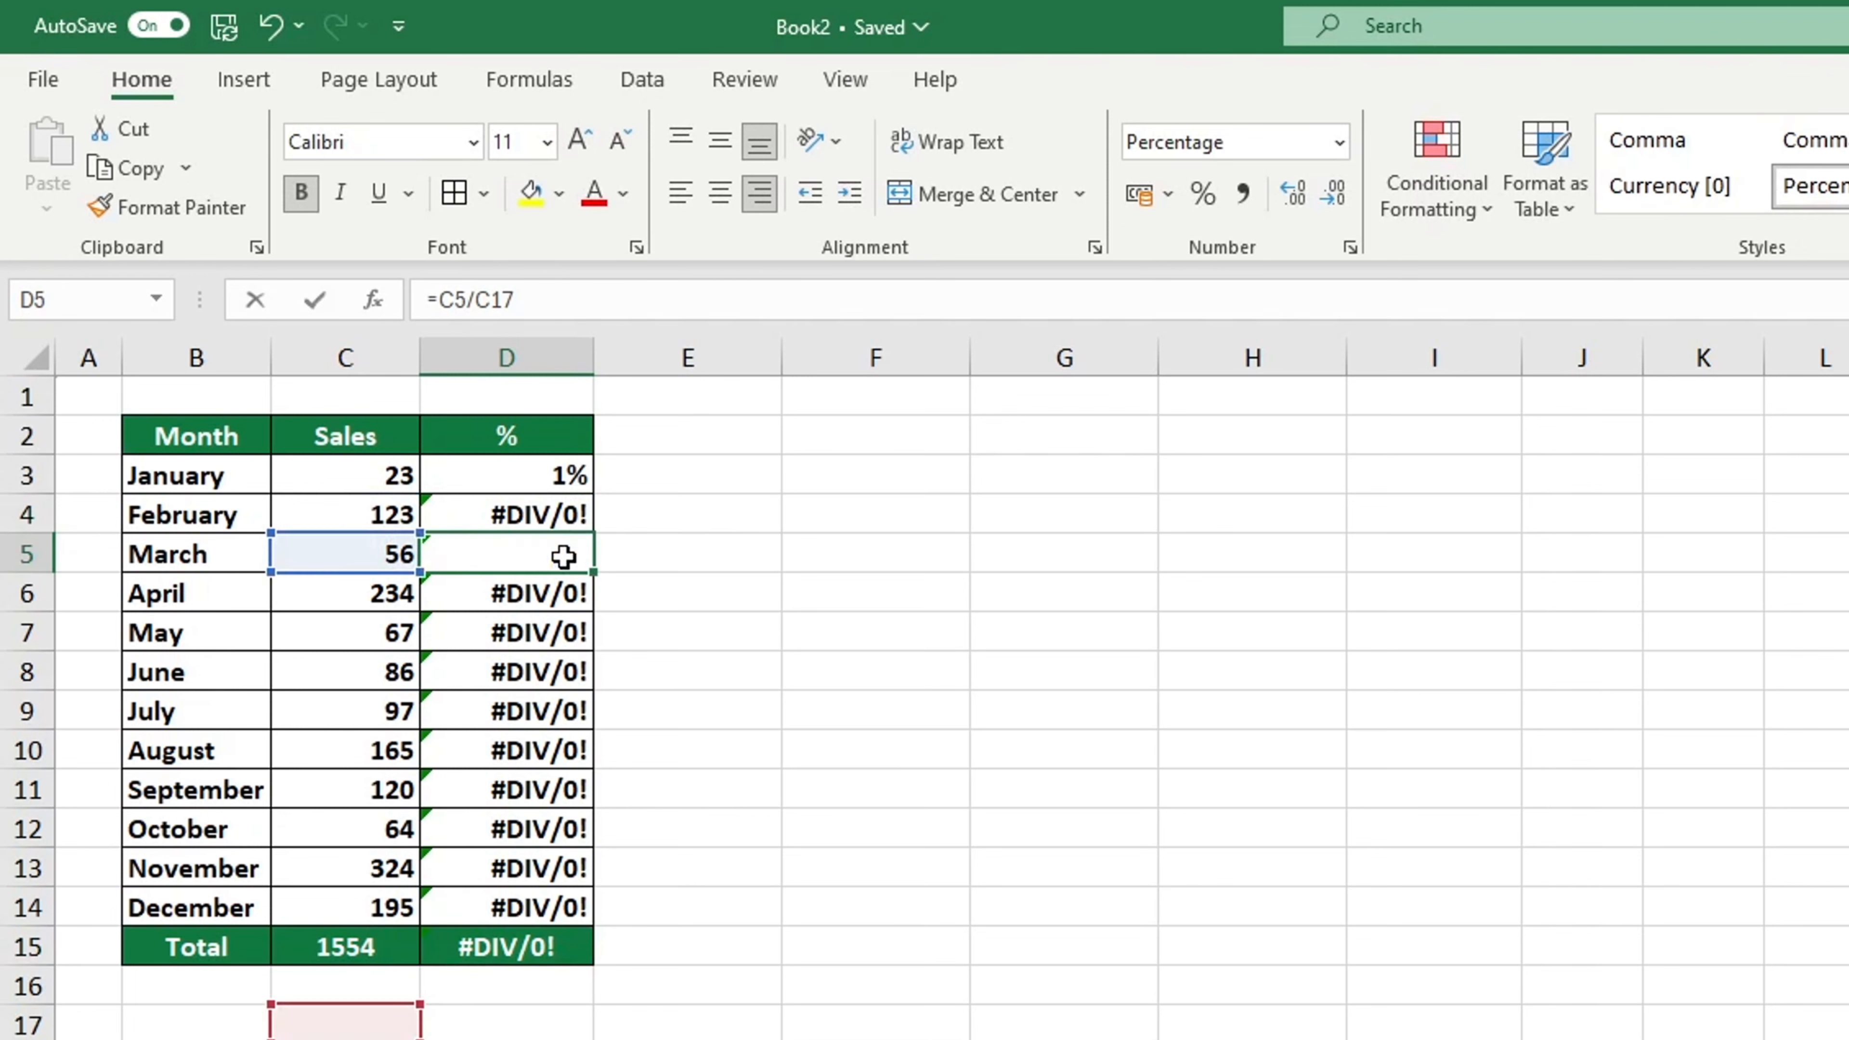
key("Return")
double_click(557, 594)
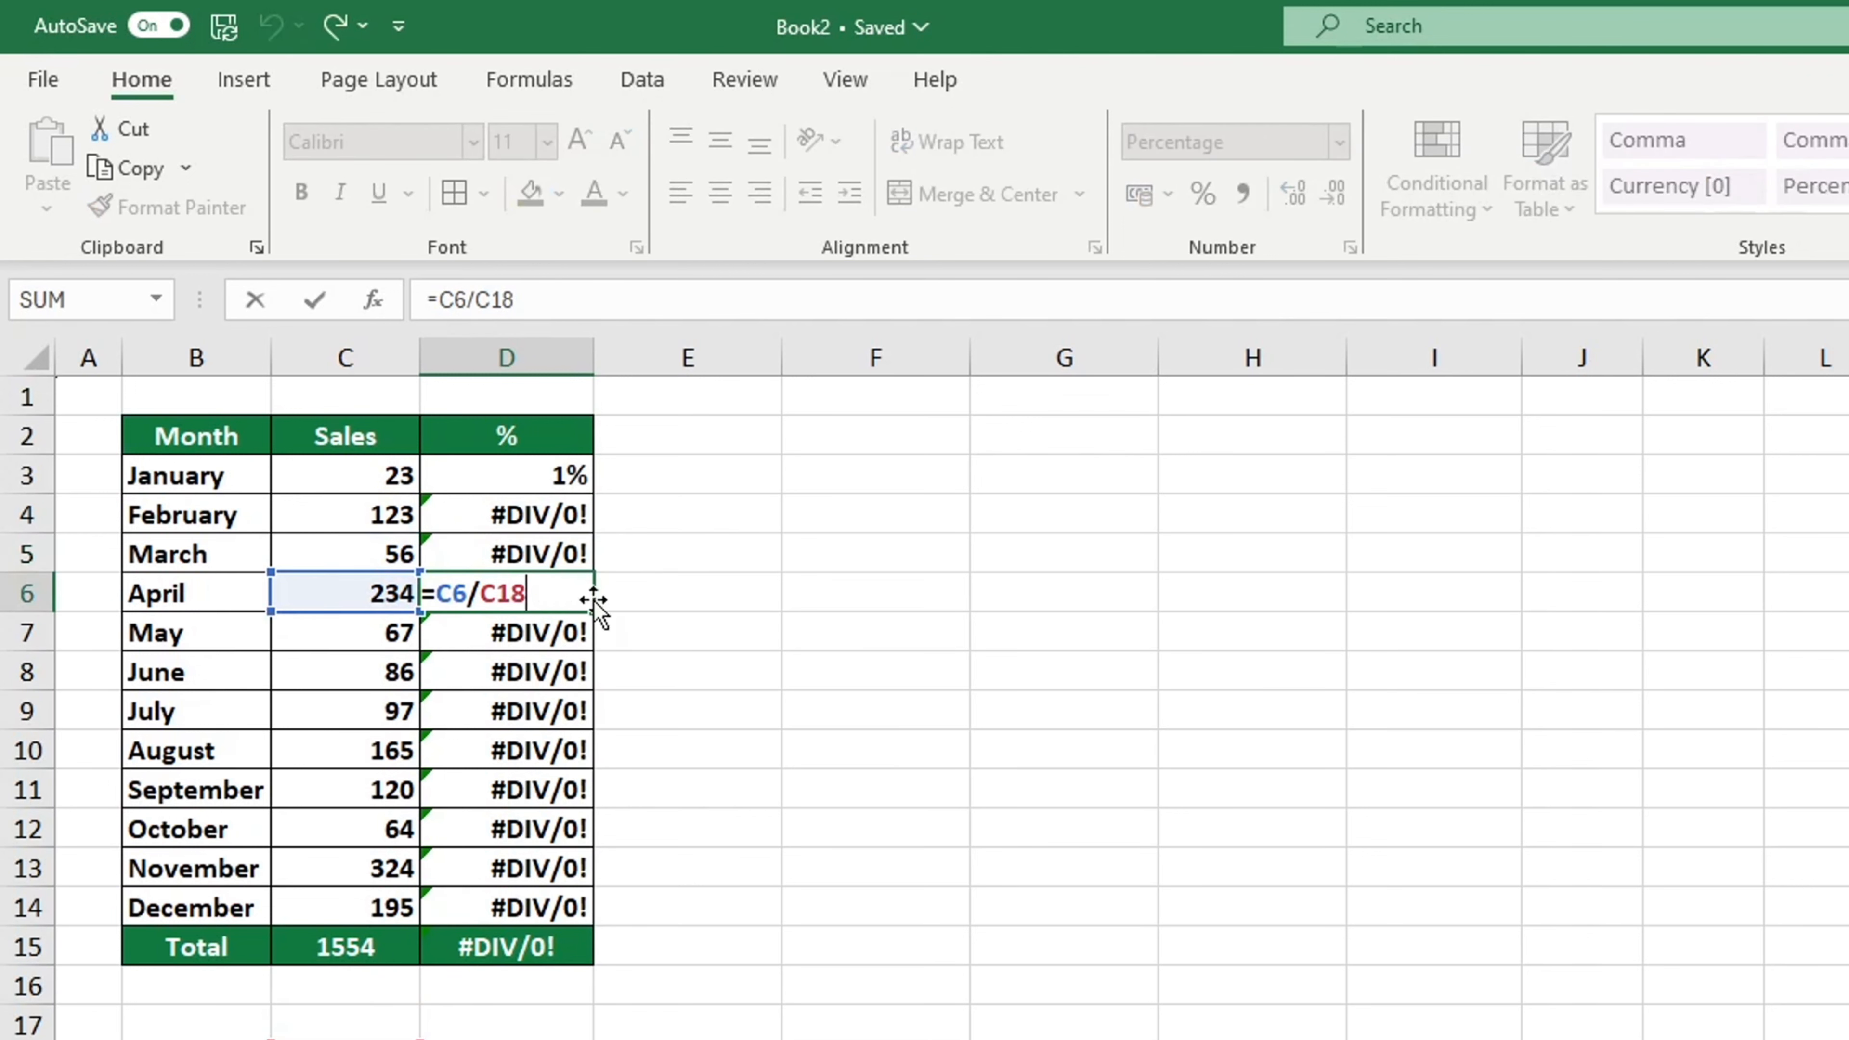
key("Return")
double_click(553, 628)
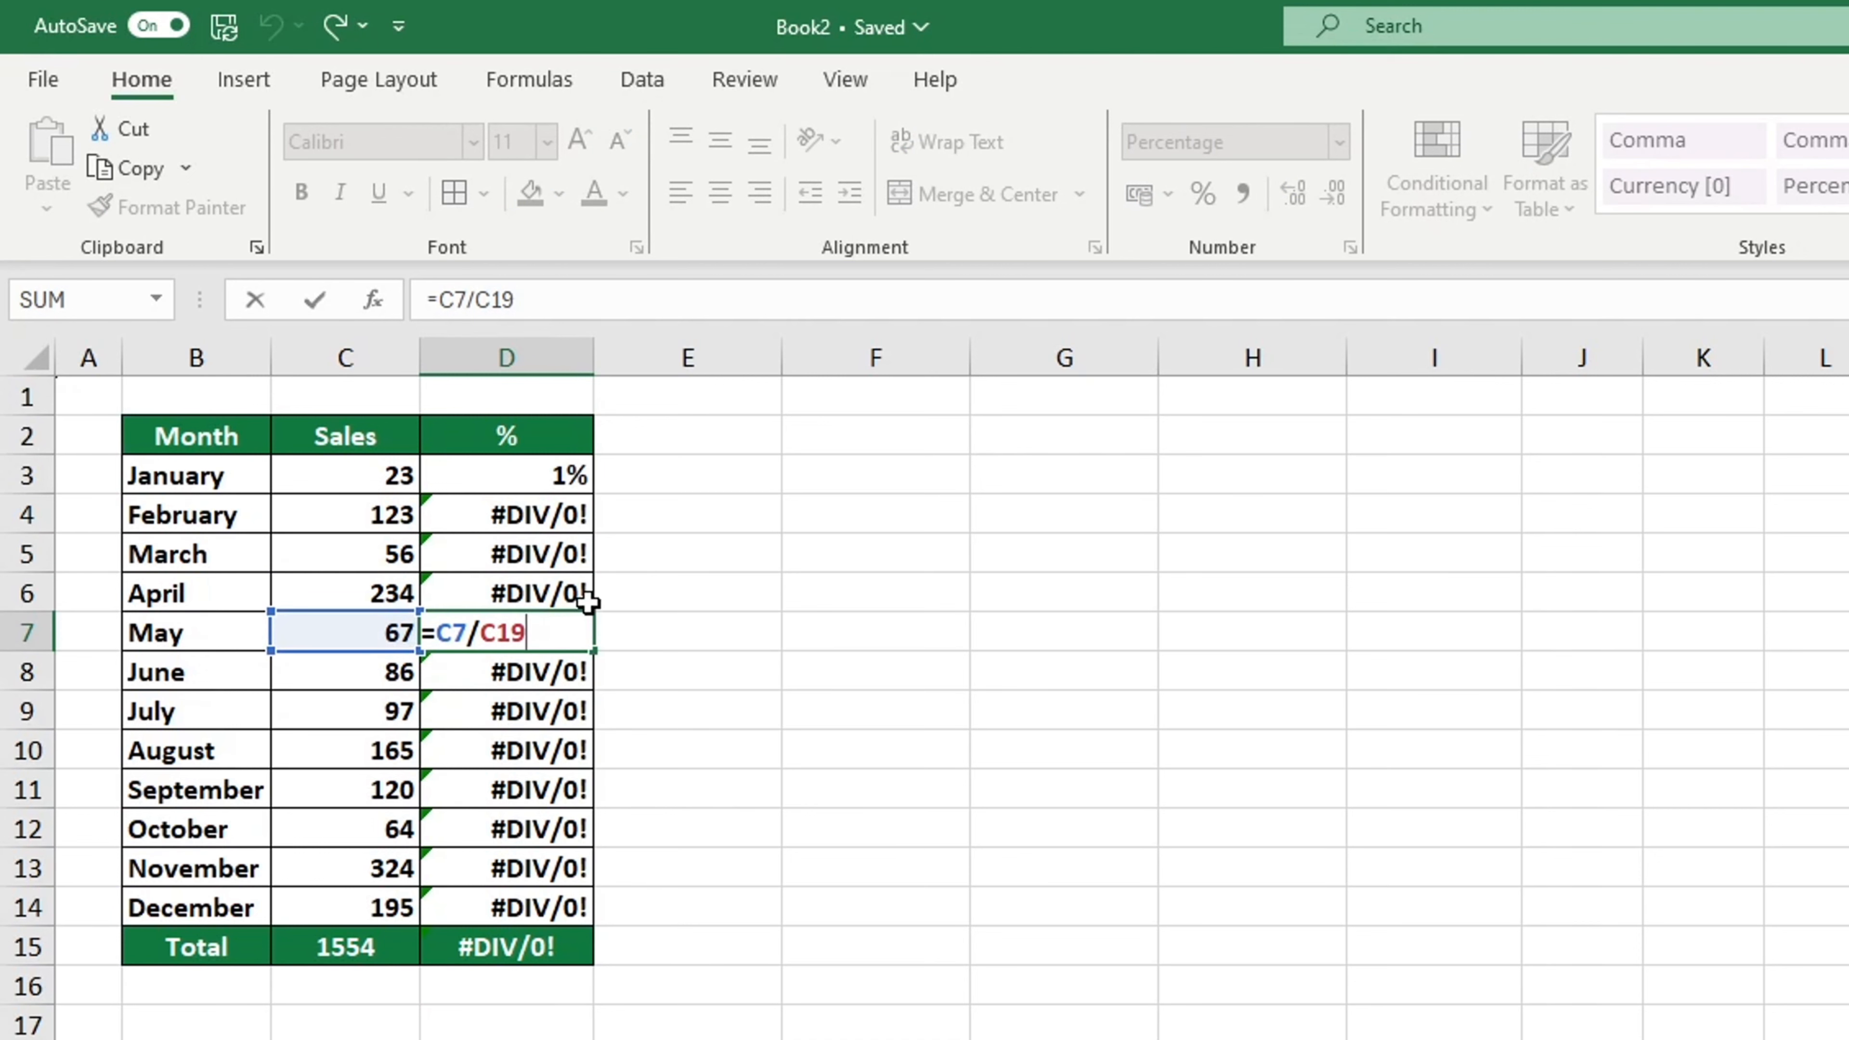
left_click(945, 762)
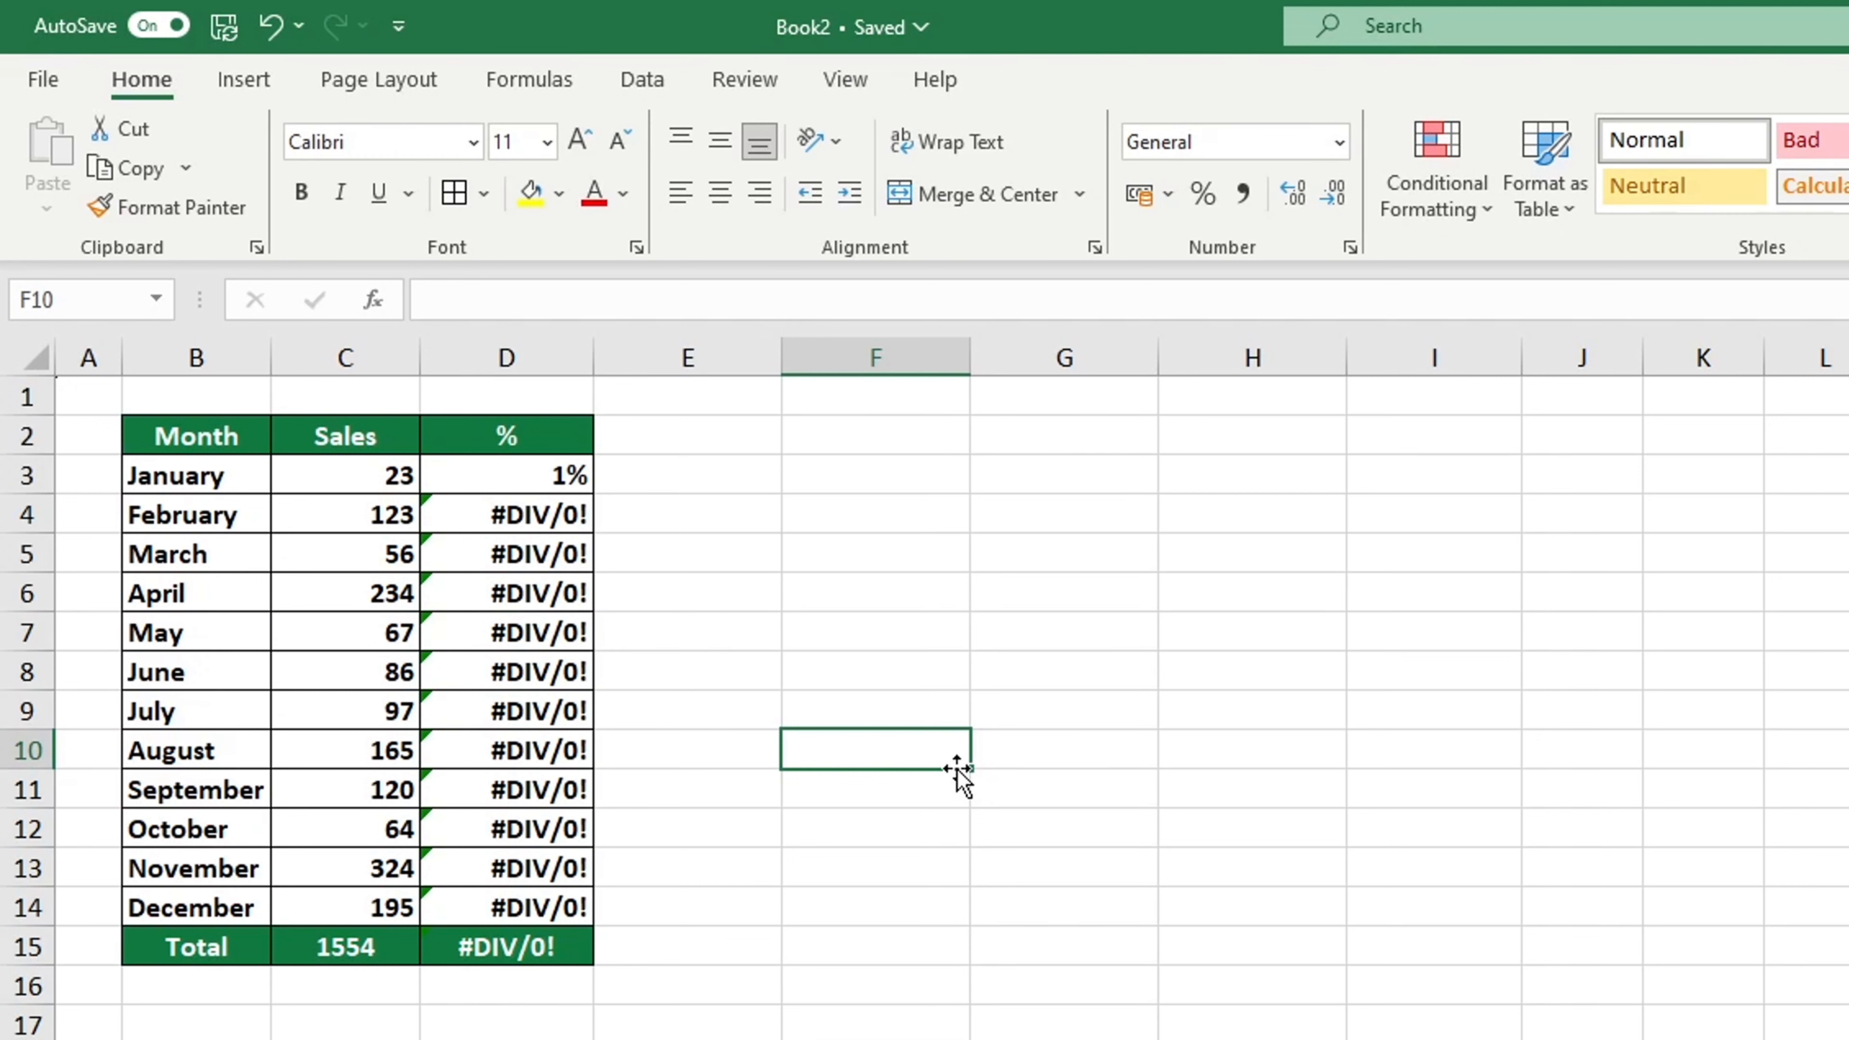
Make the total reference in January's % formula absolute so that D3 reads =C3/$C$15
double_click(557, 470)
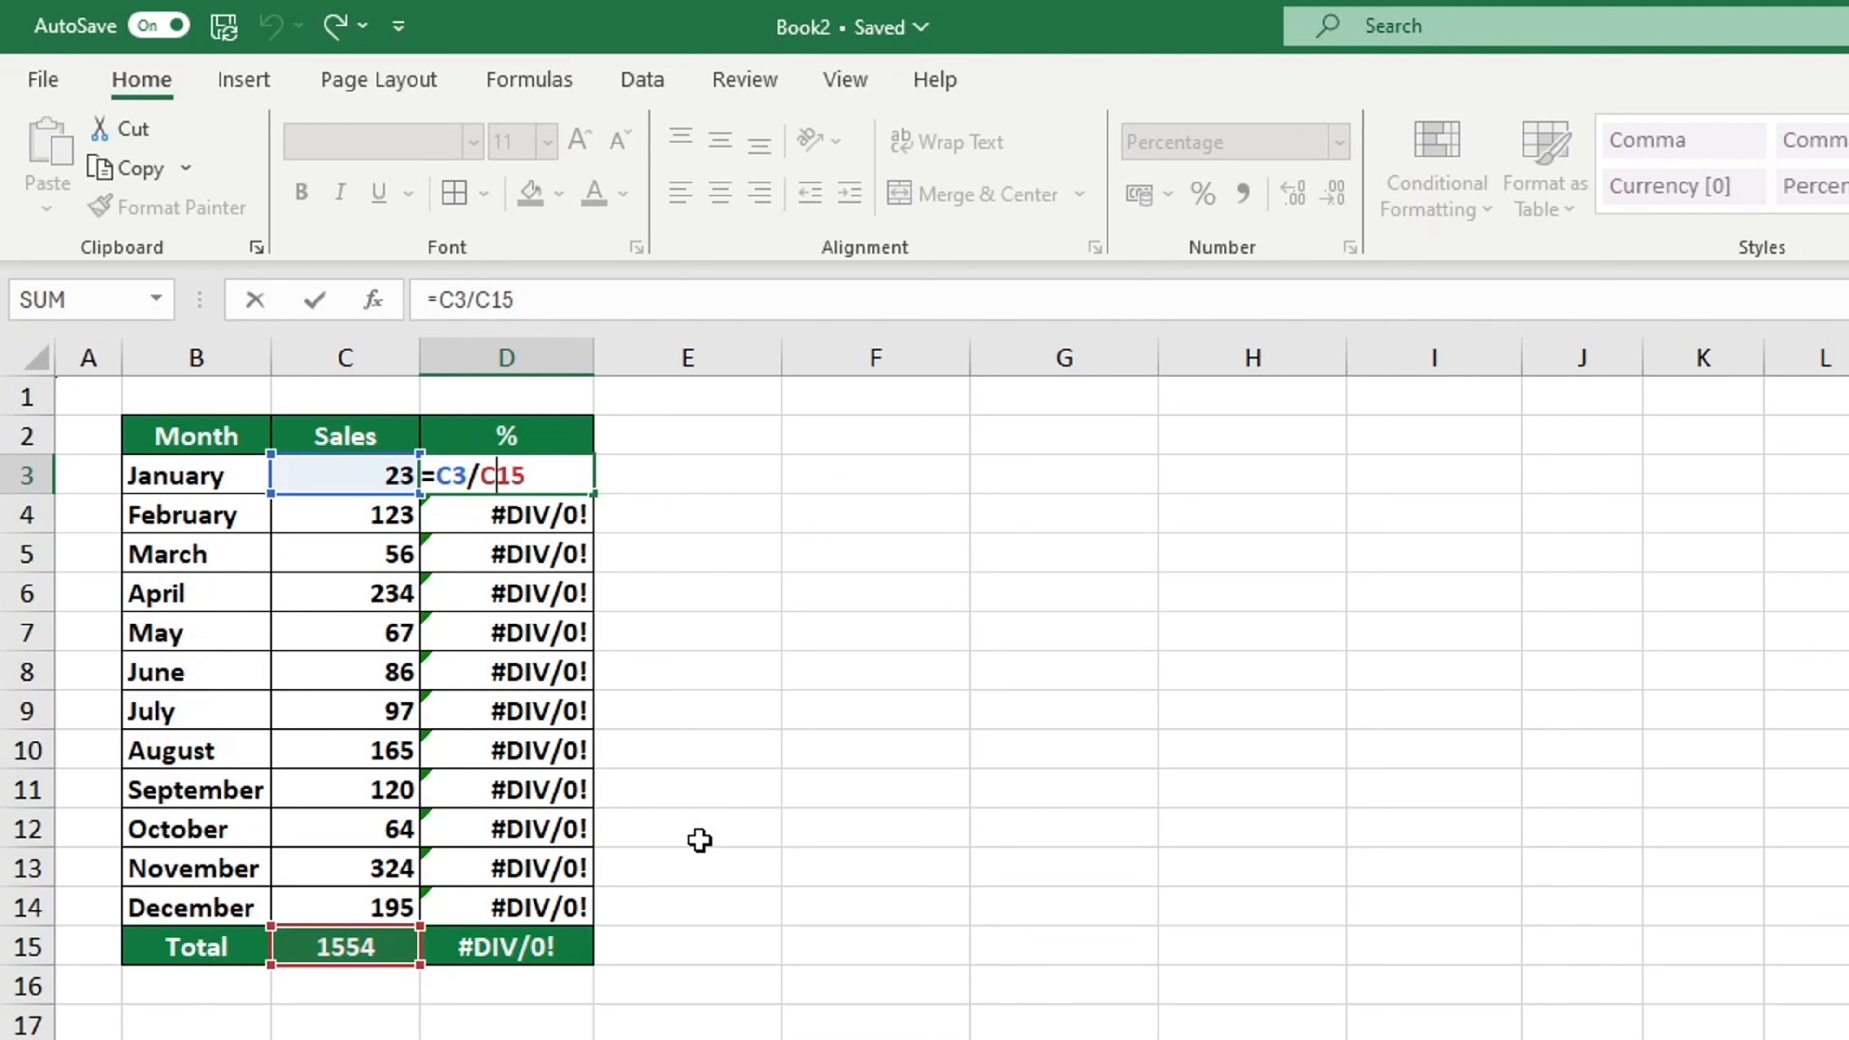
key("F4")
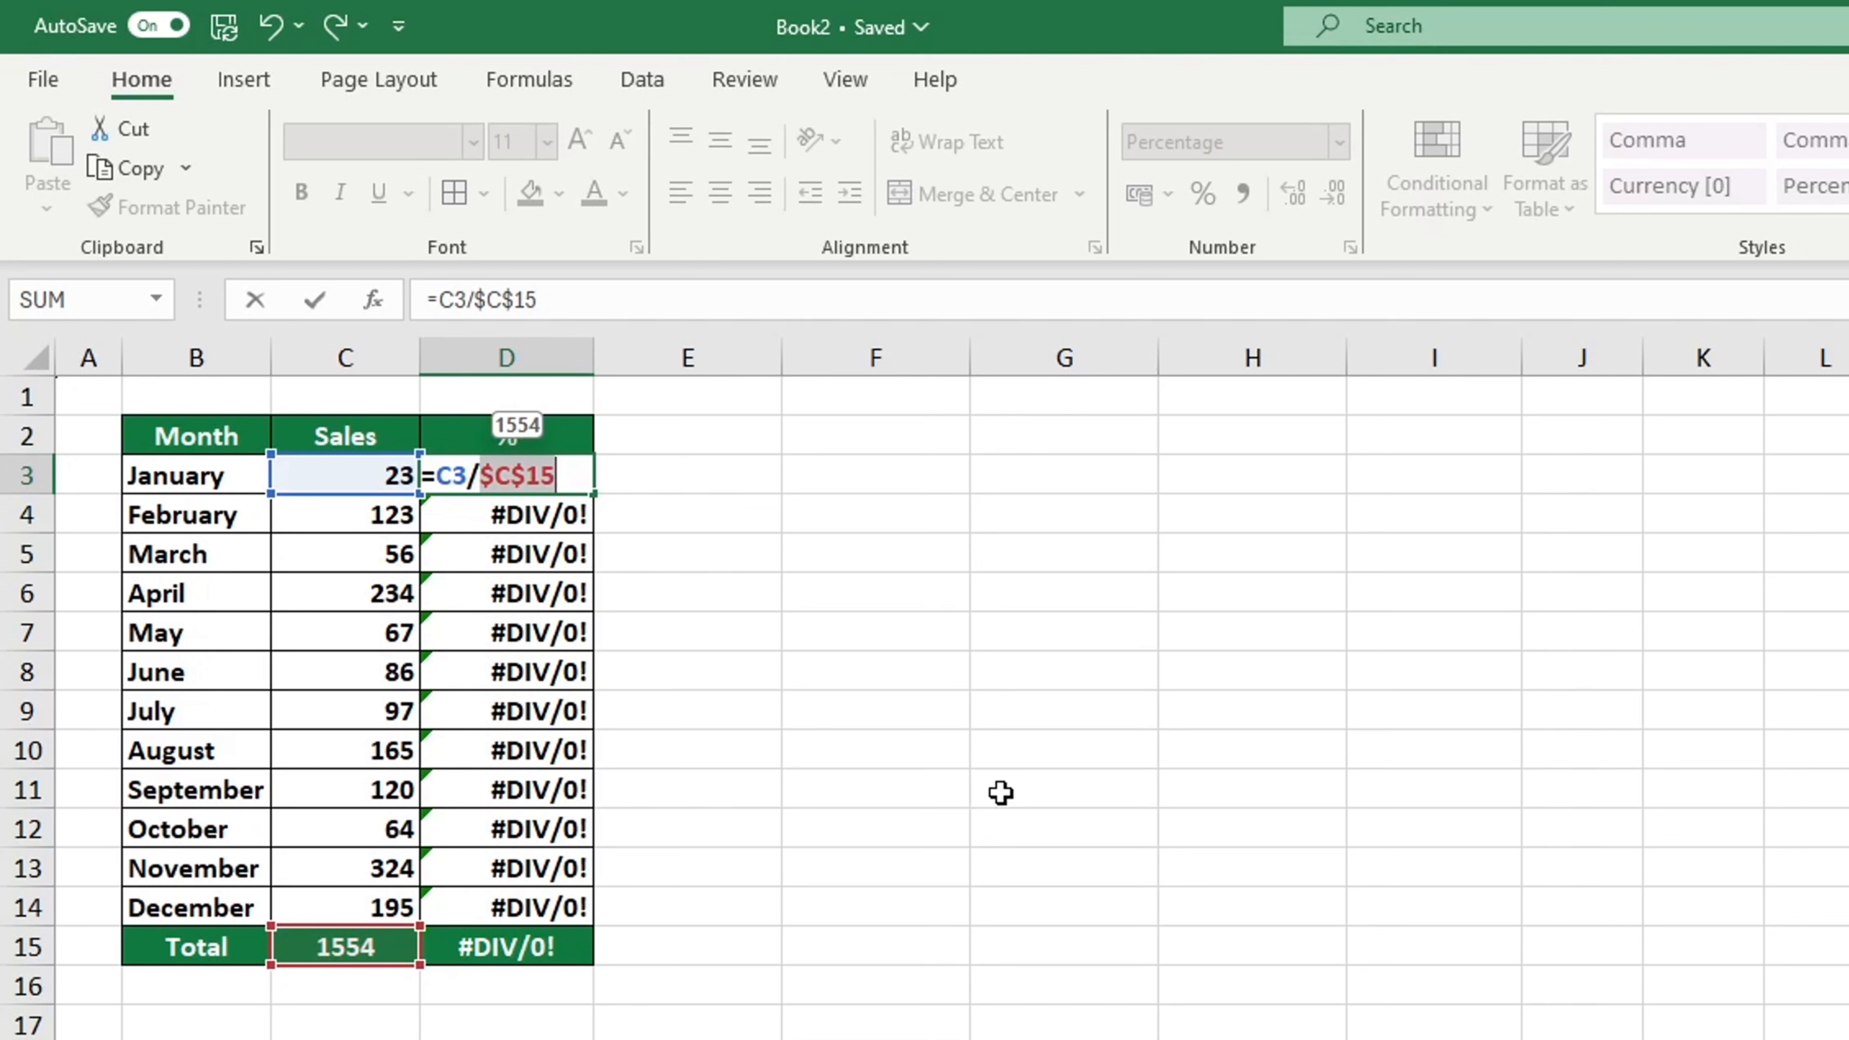
key("Return")
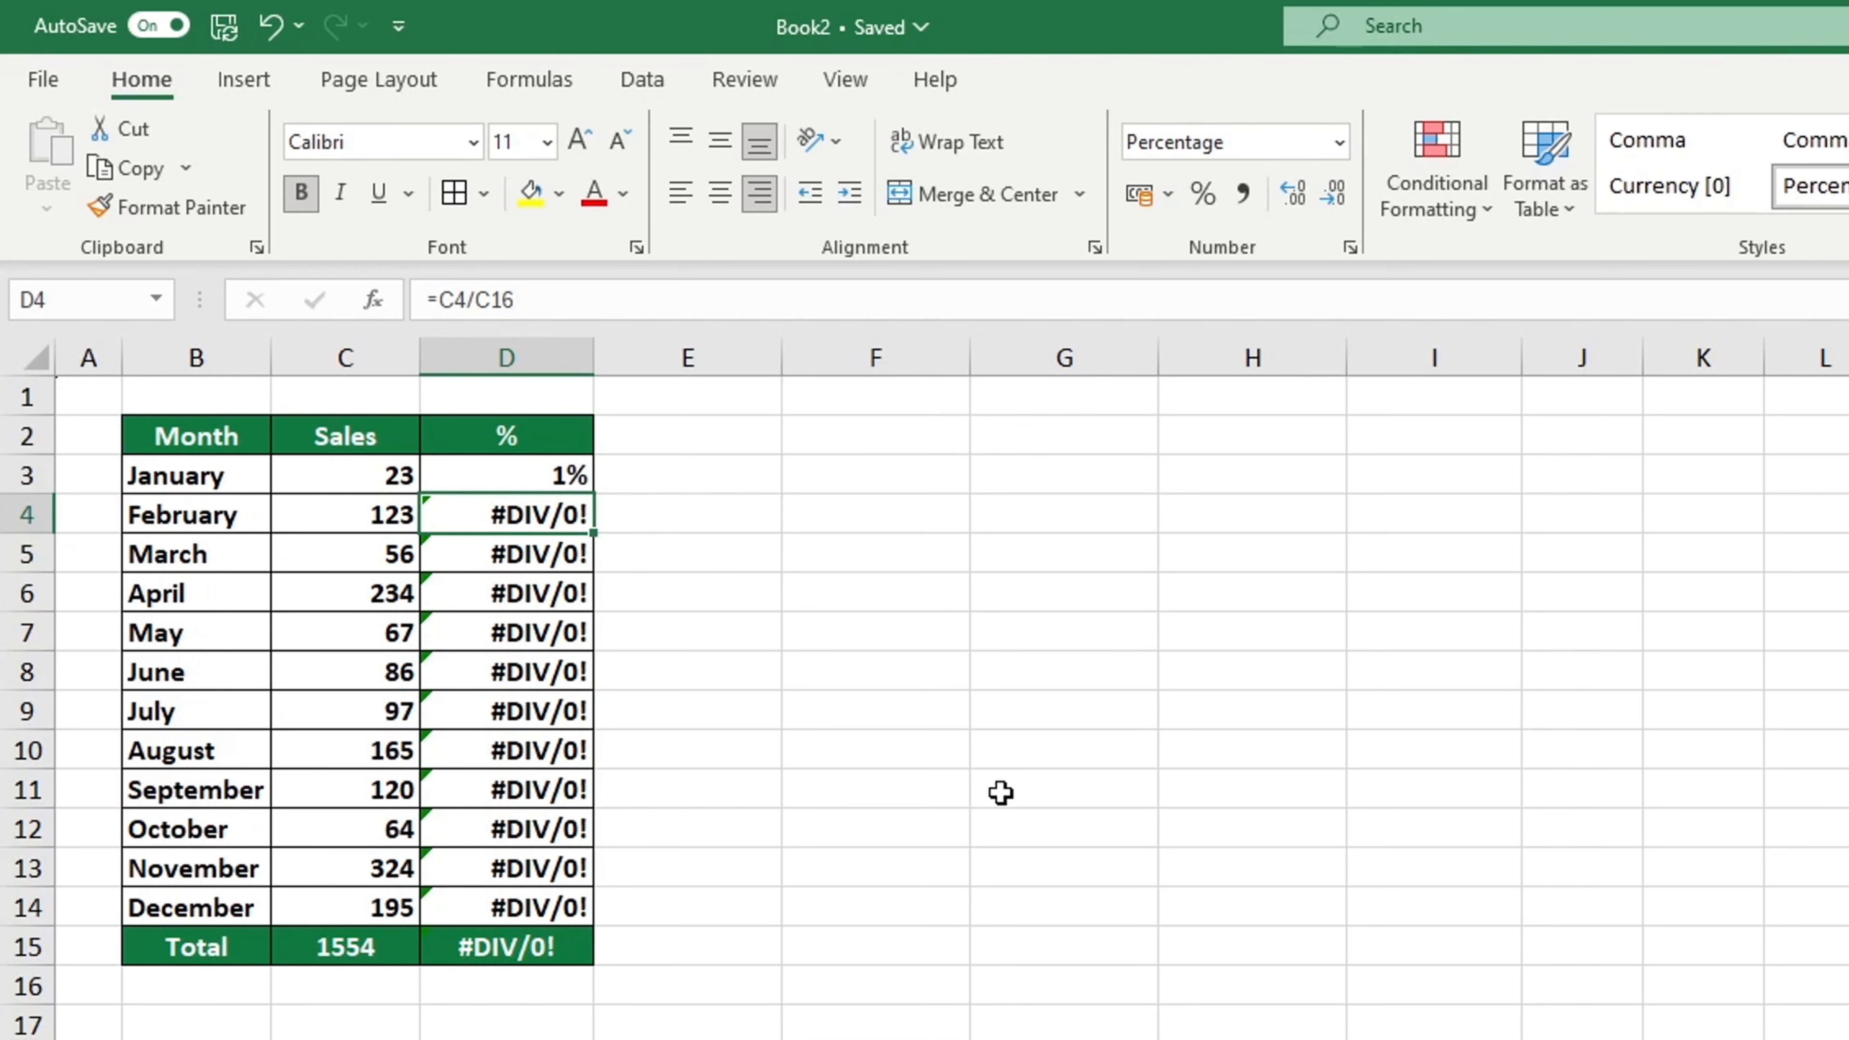
Fill the corrected formula from D3 down through December in D14, replacing the existing formulas
left_click(569, 475)
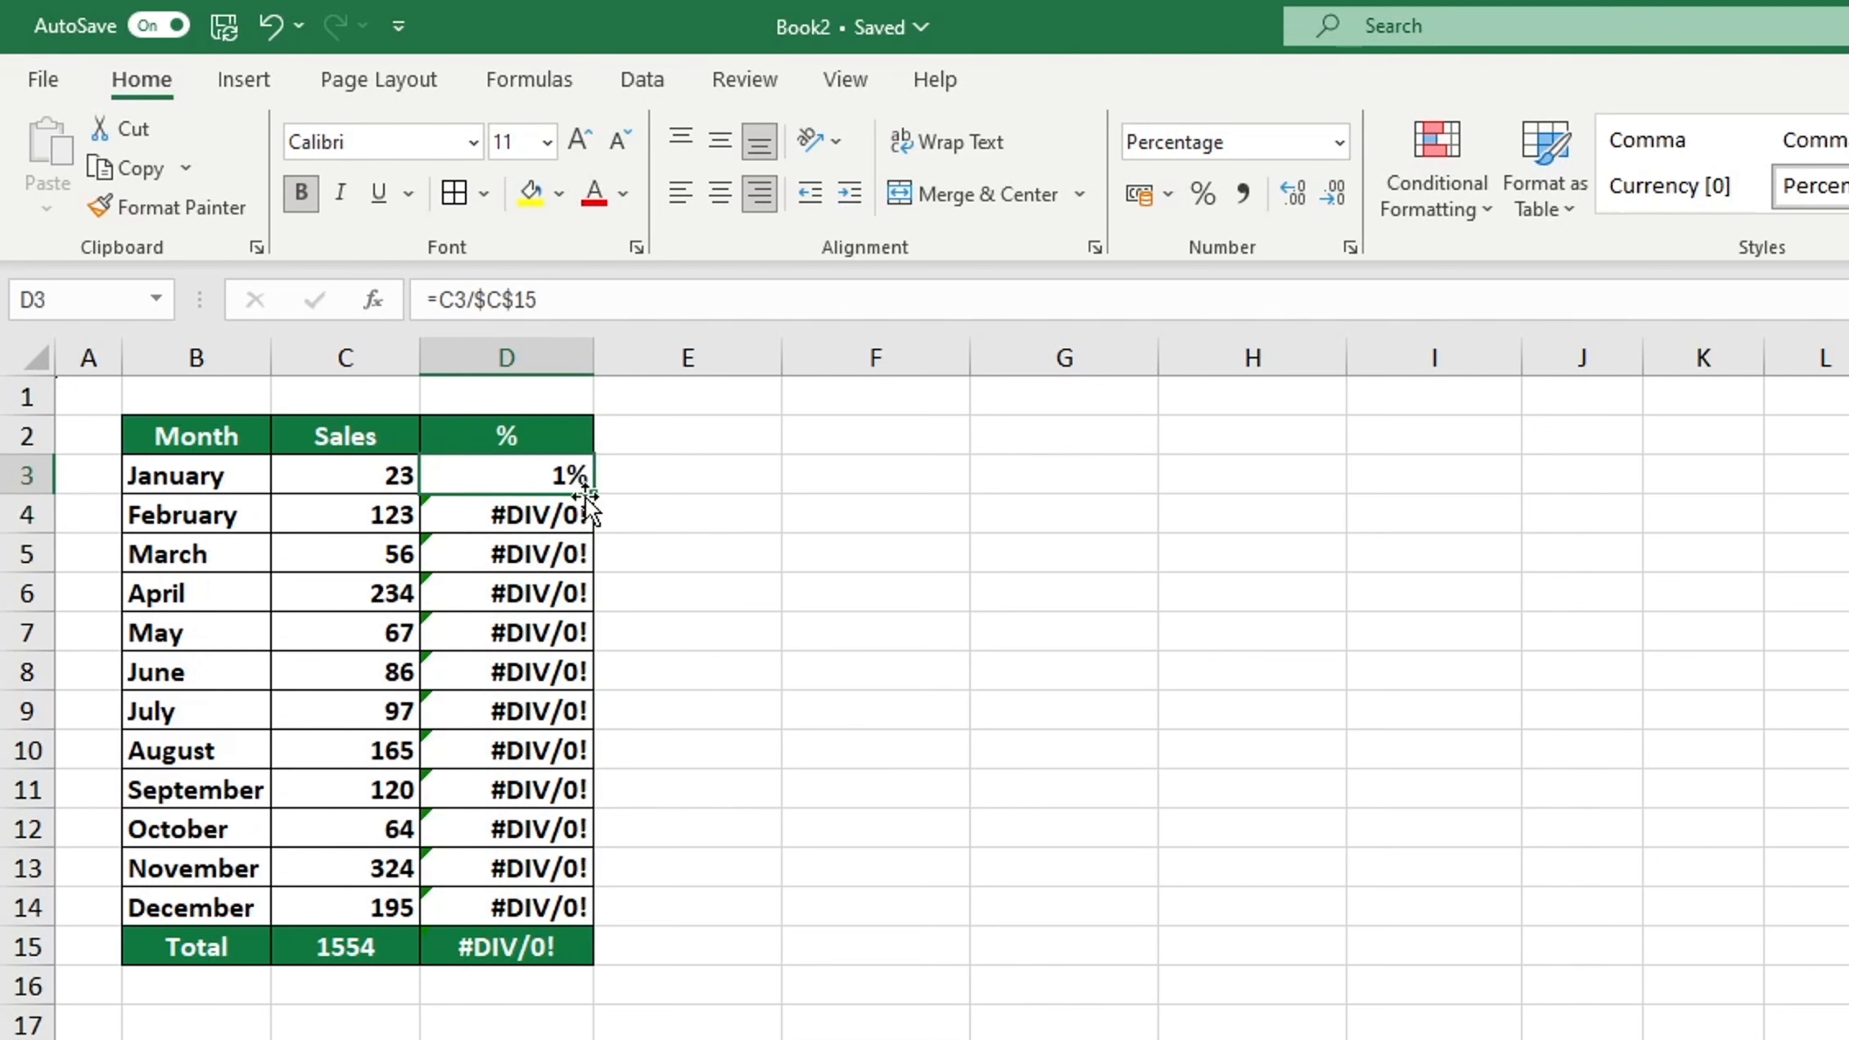
left_click_drag(597, 495, 600, 922)
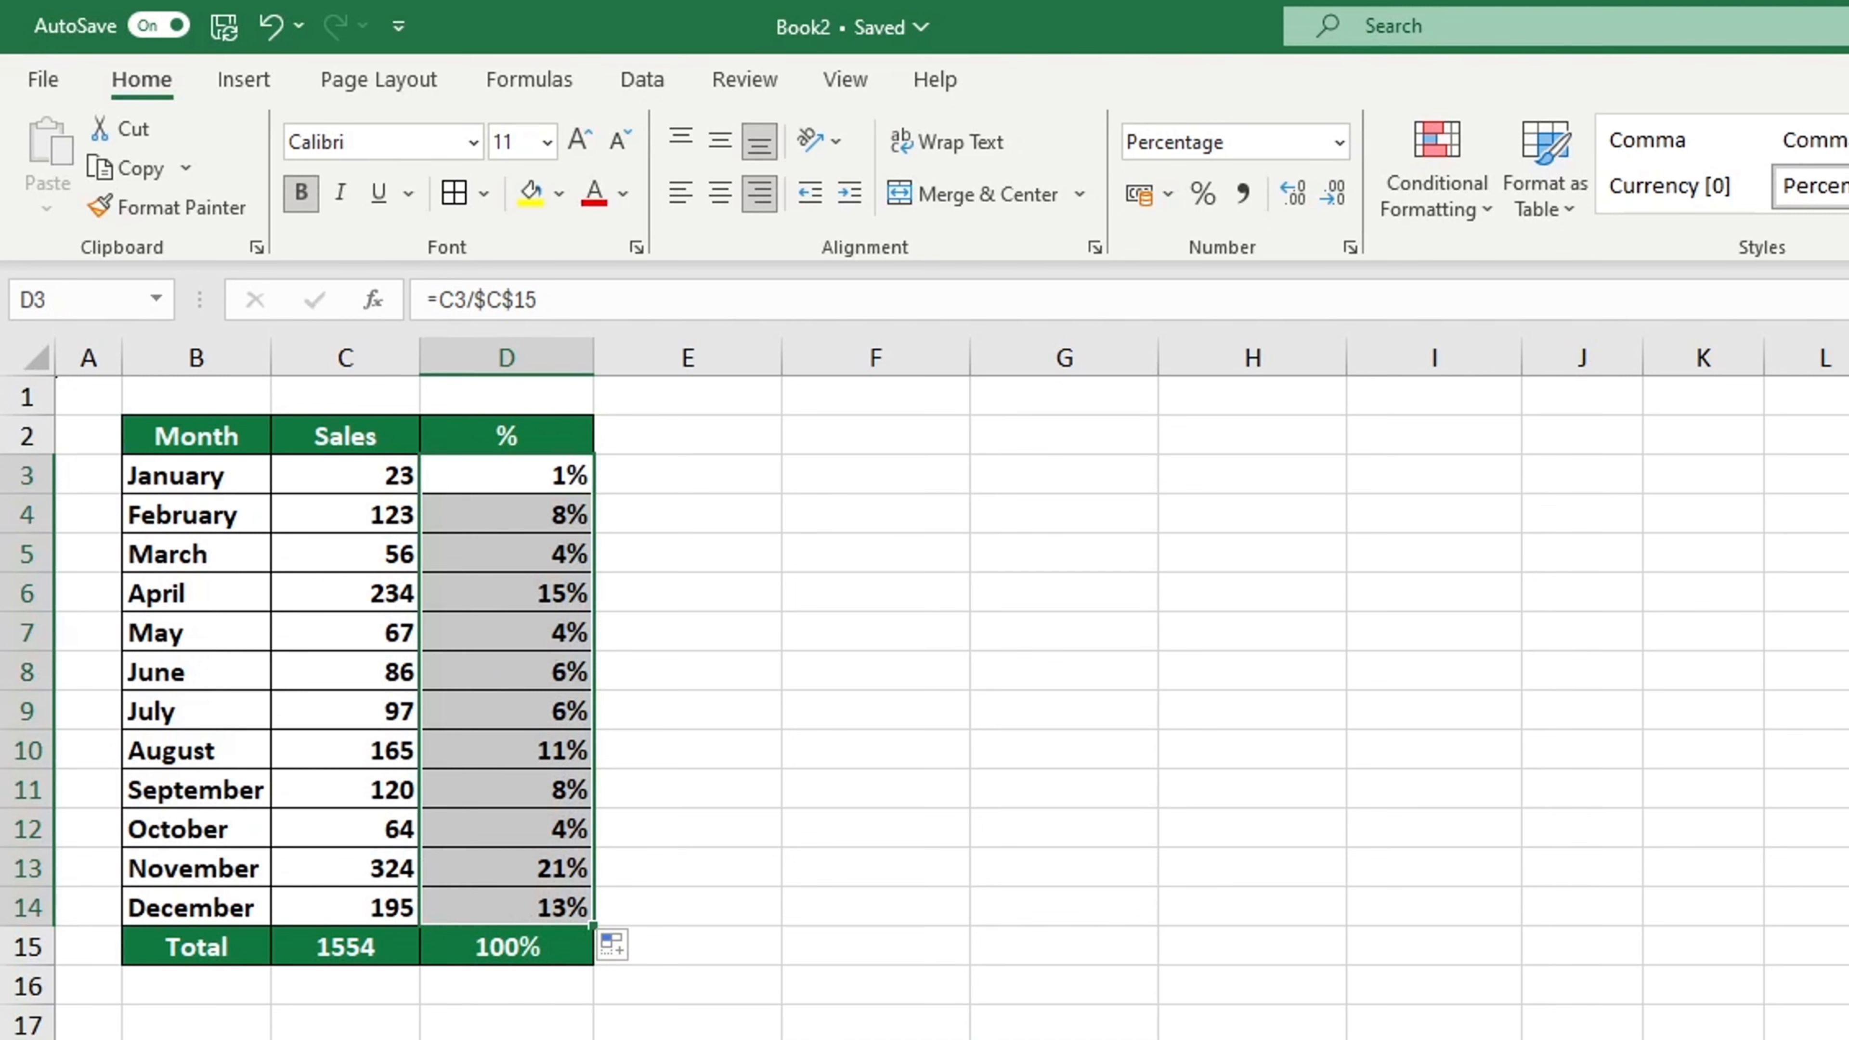
left_click(875, 1038)
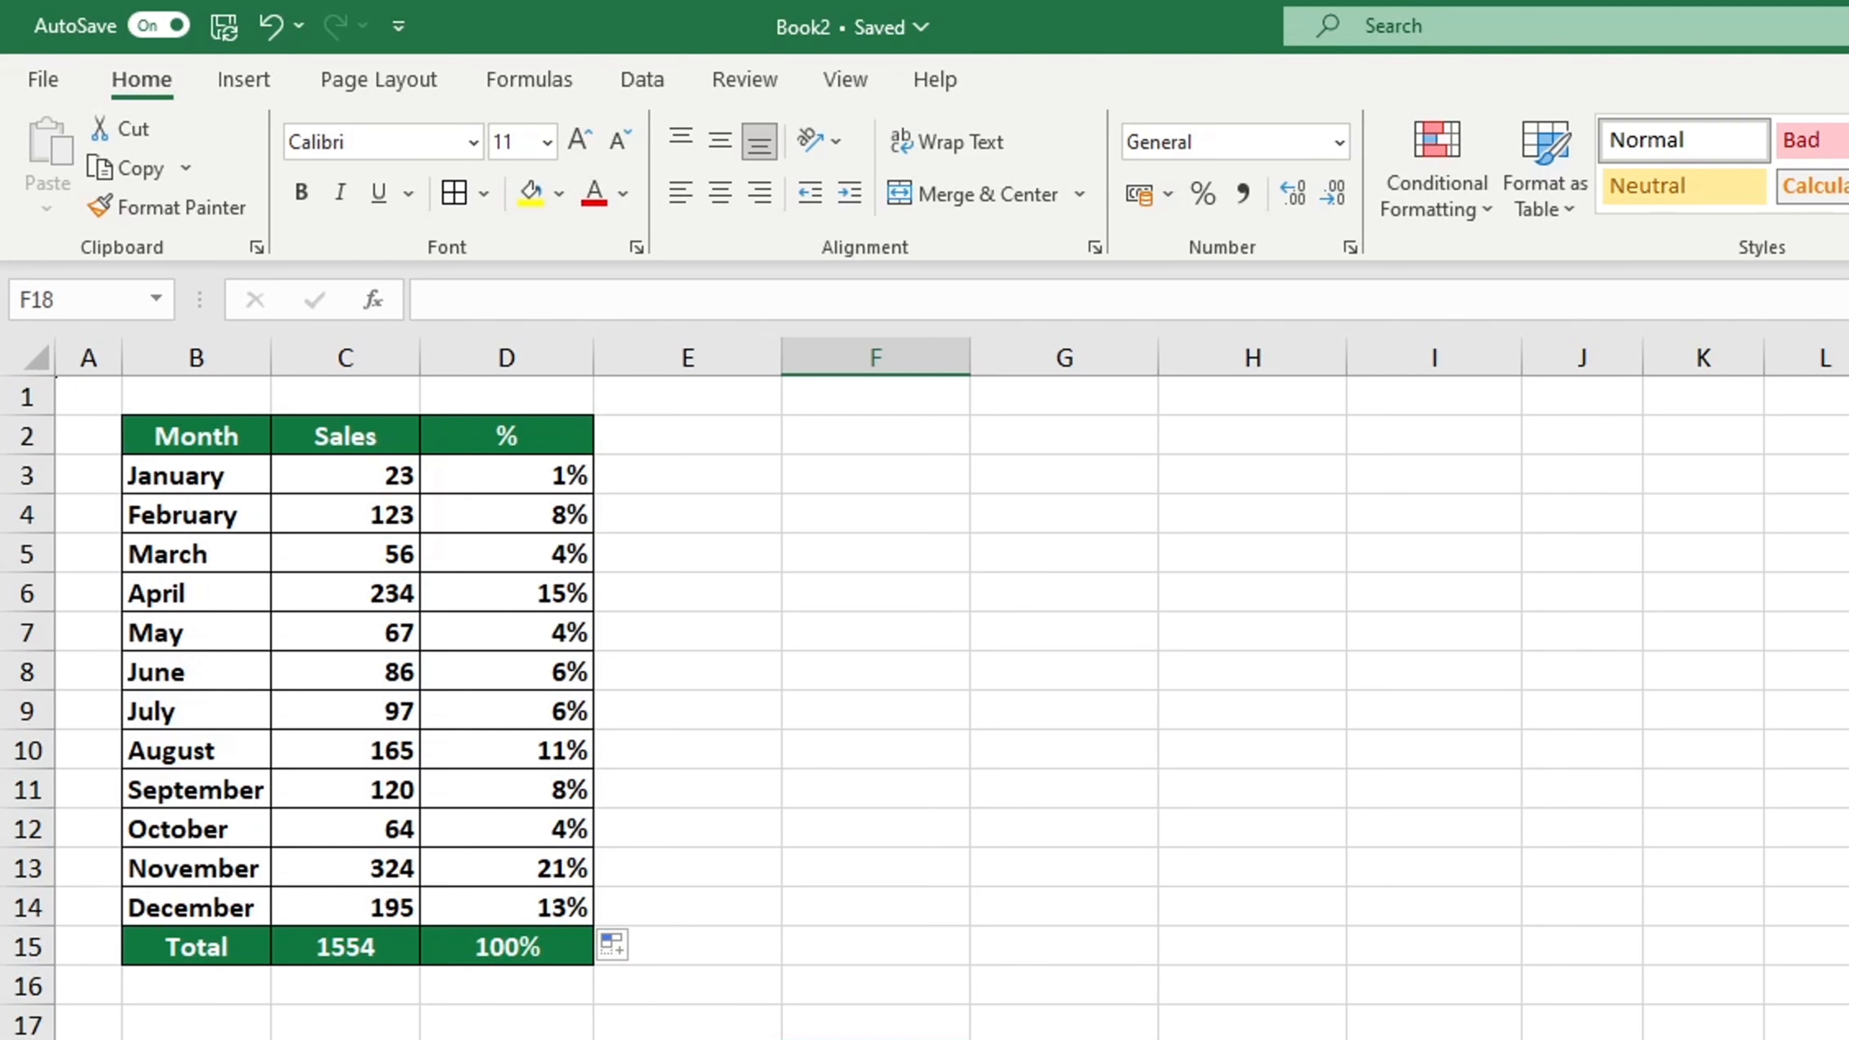
Check the cell references in the % formulas for February, March and April
double_click(570, 521)
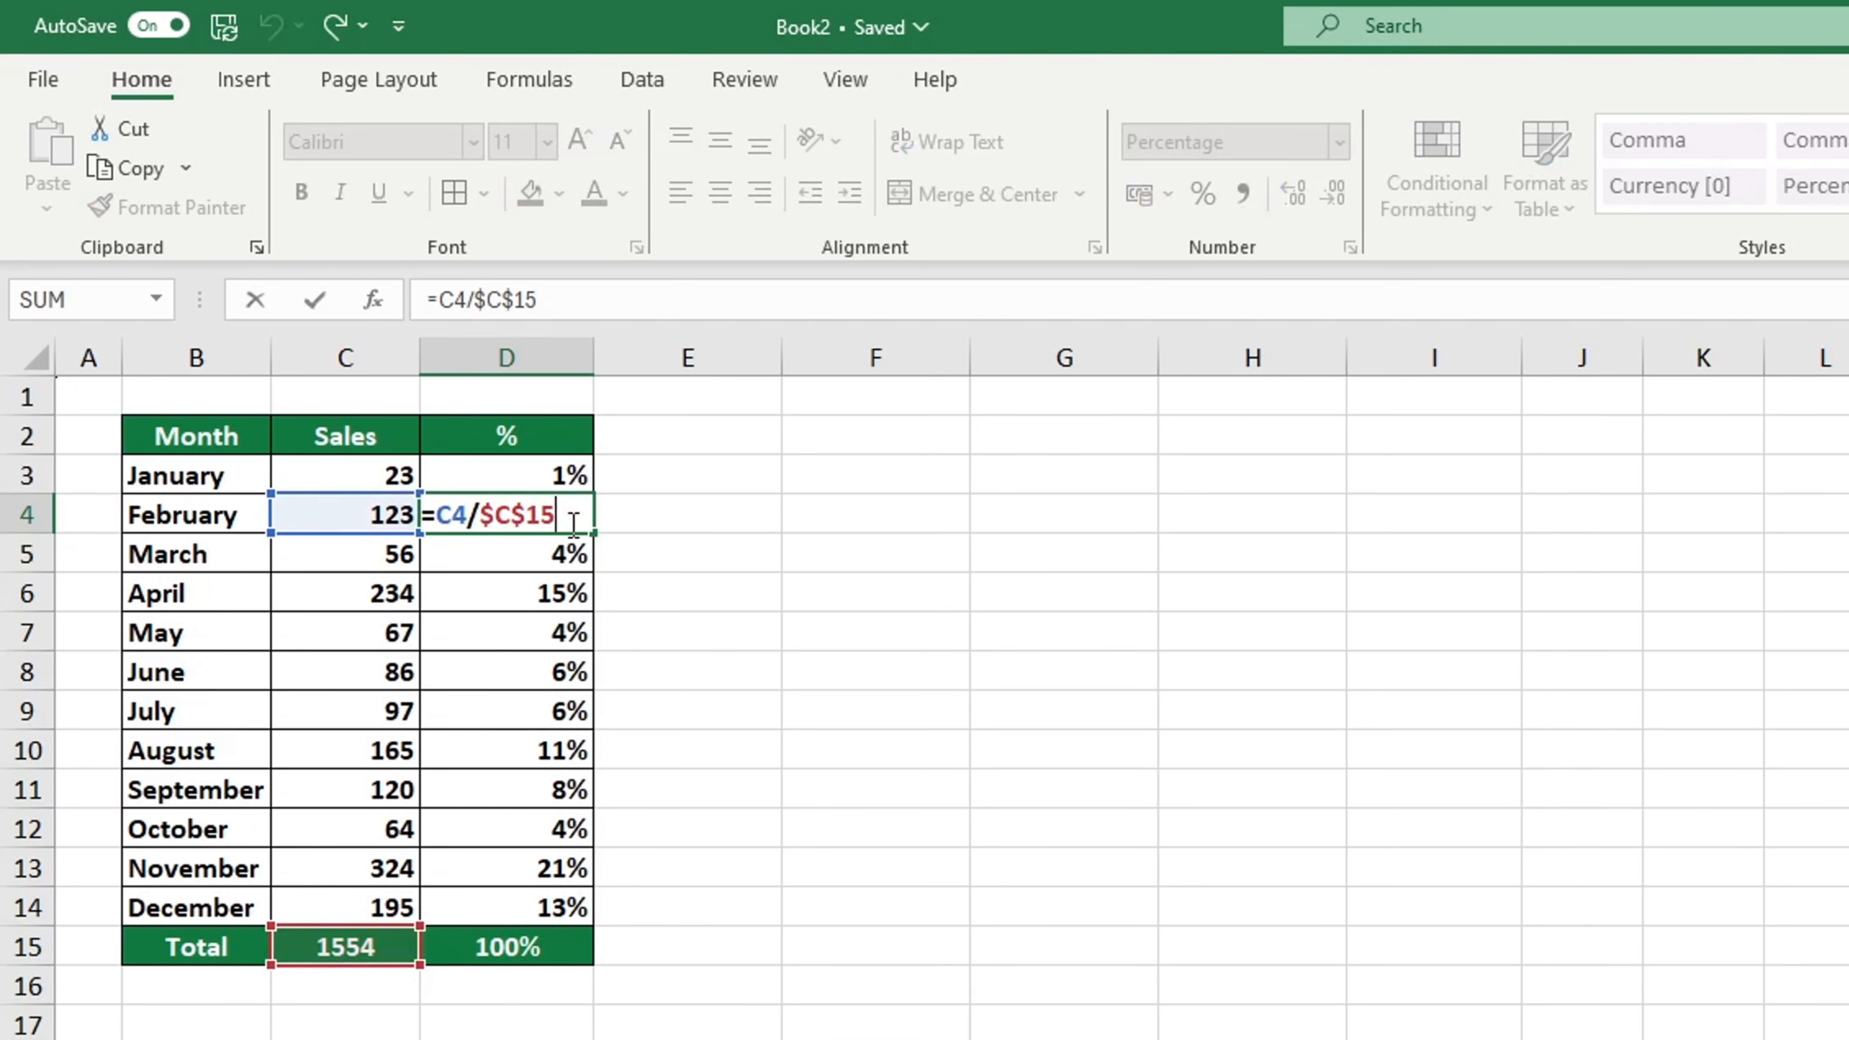
double_click(569, 553)
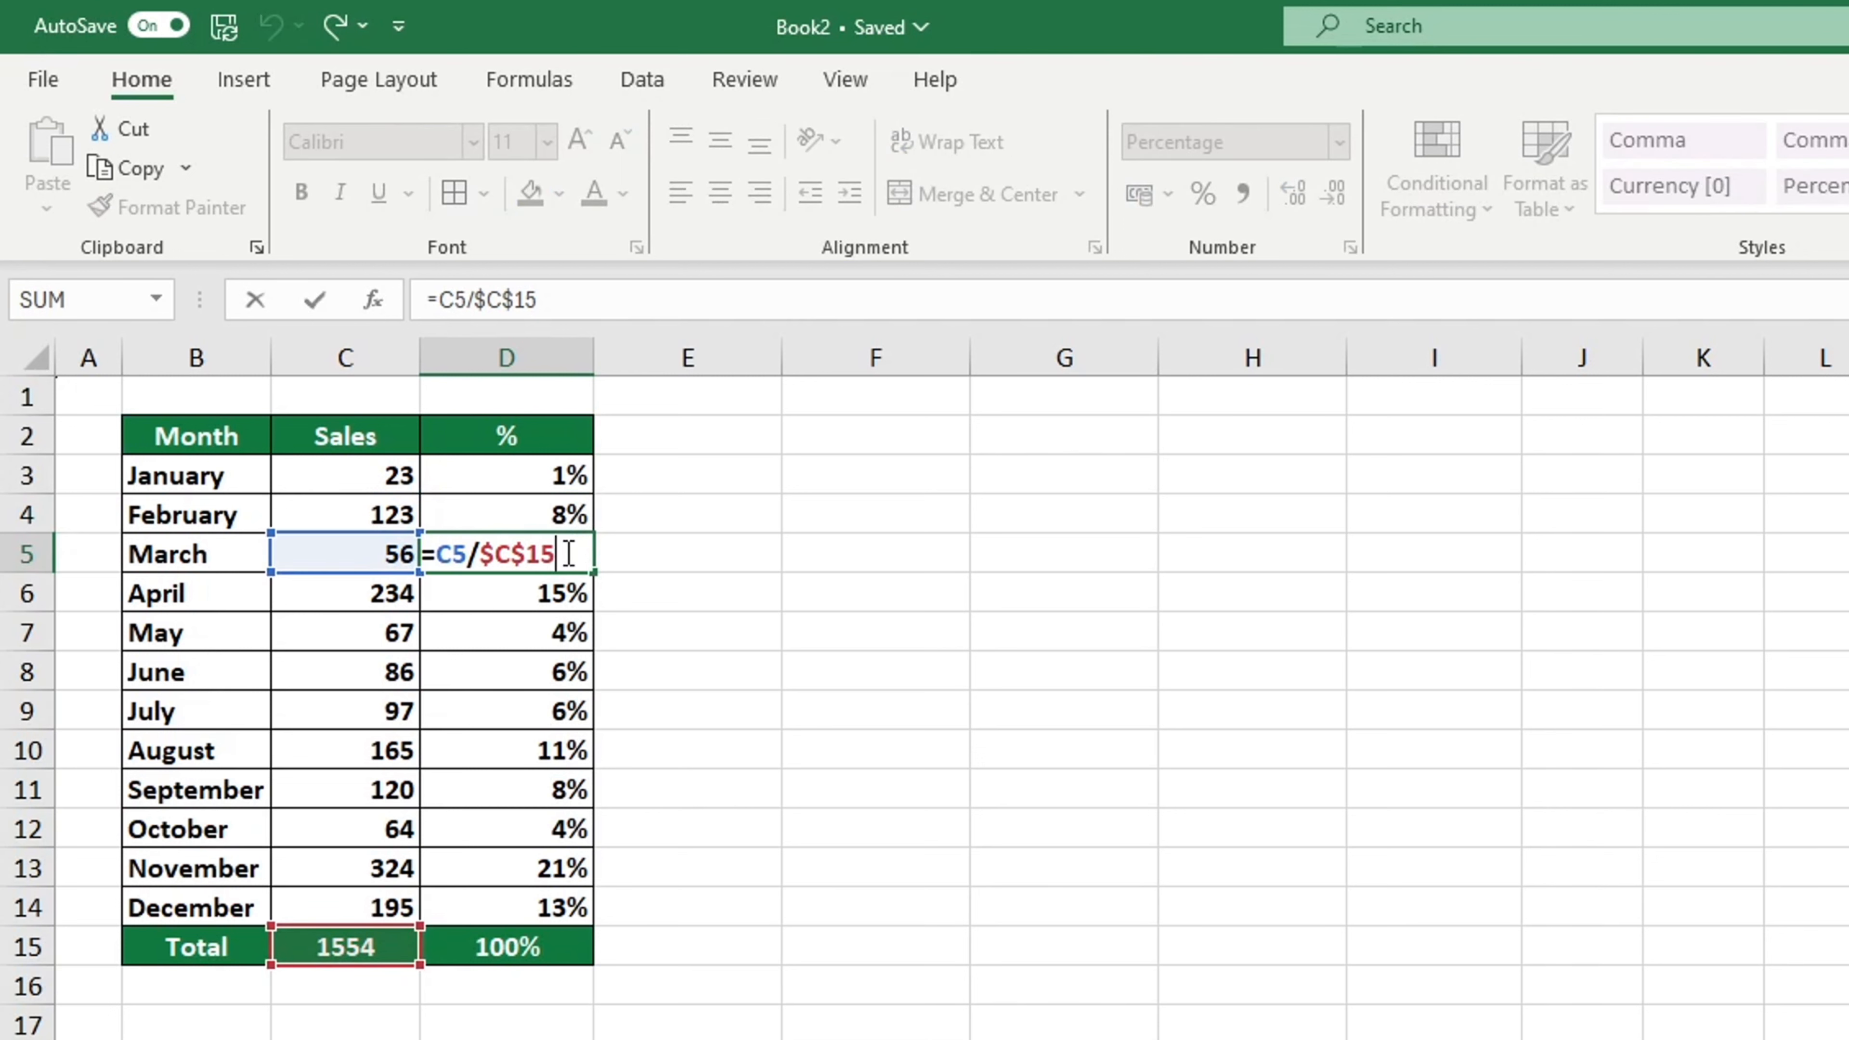
double_click(574, 598)
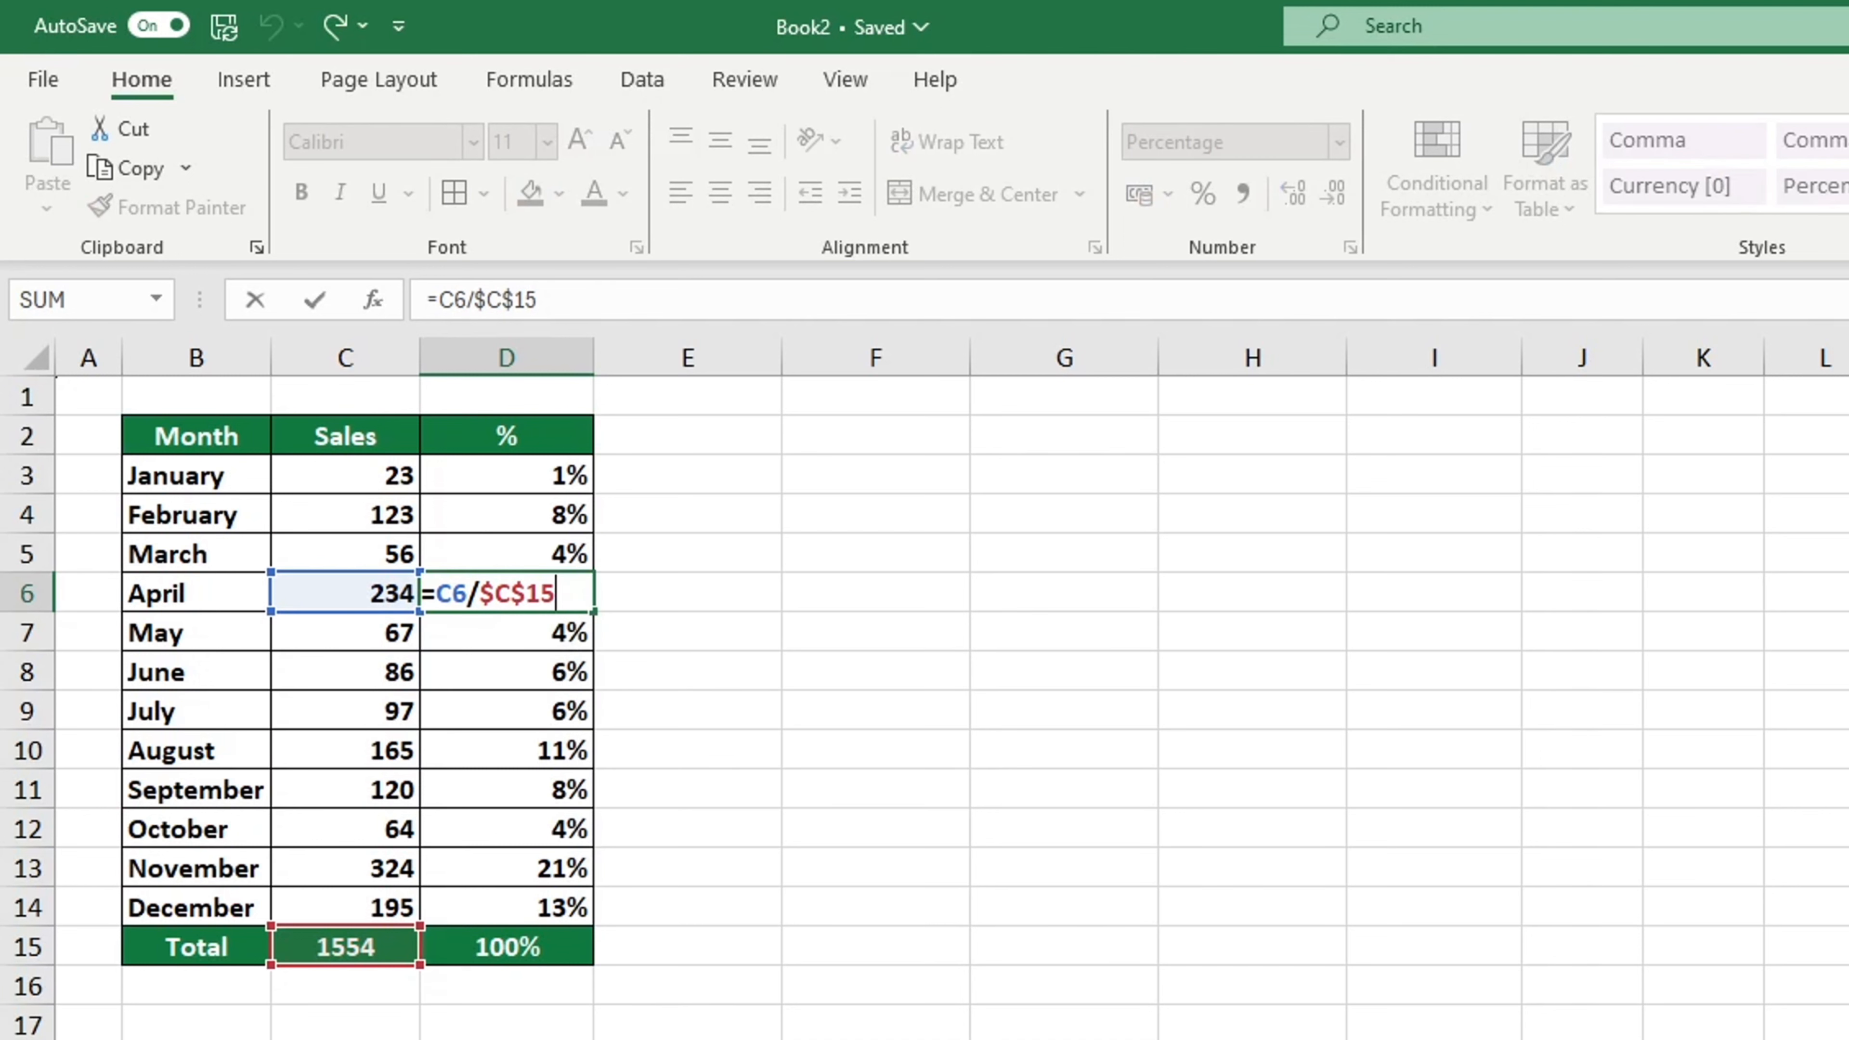
left_click(876, 1039)
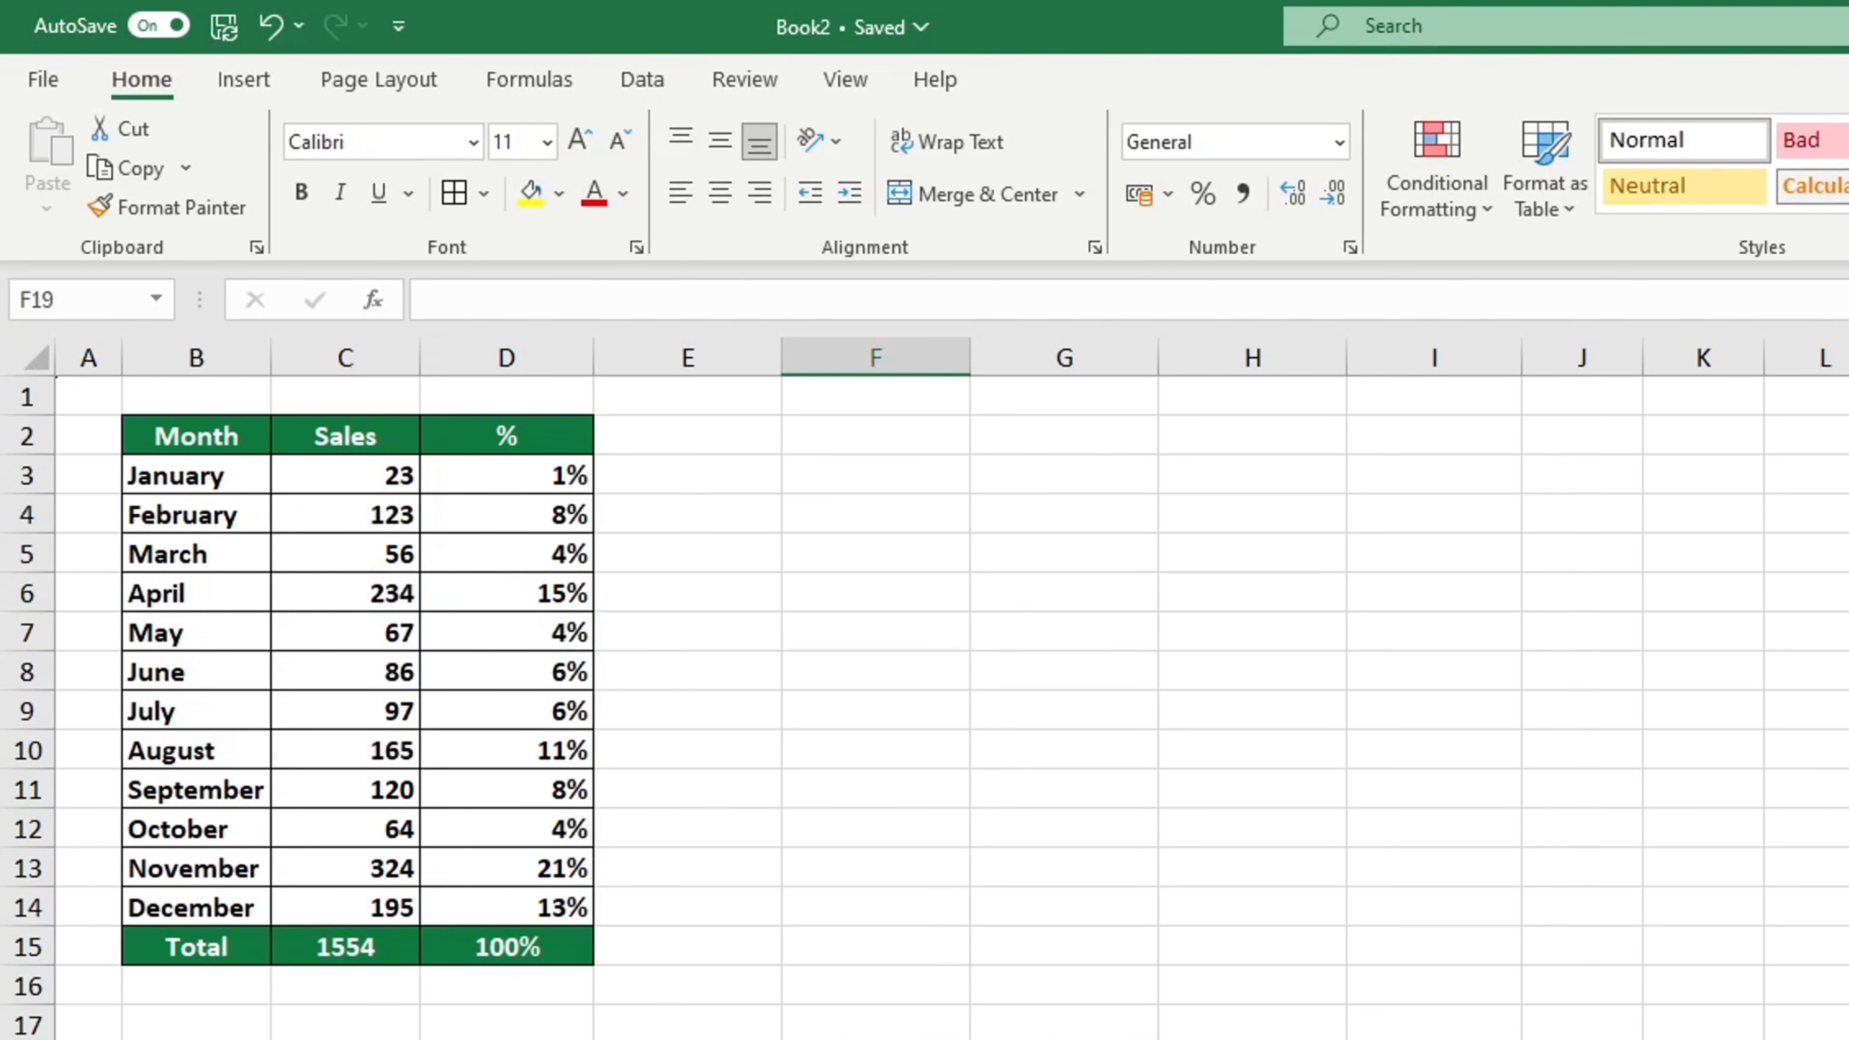